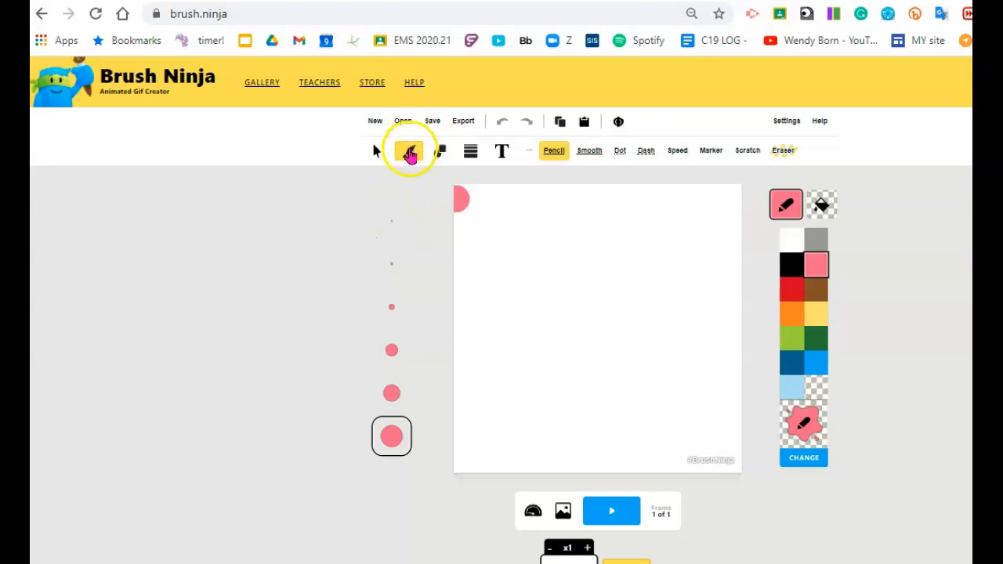
Step: Draw a thick pink looping pencil stroke down the canvas and a black outlined star beside it
mouse_move(484, 215)
left_mouse_down()
mouse_move(469, 306)
mouse_move(532, 430)
mouse_move(521, 355)
mouse_move(485, 430)
mouse_move(486, 457)
left_mouse_up()
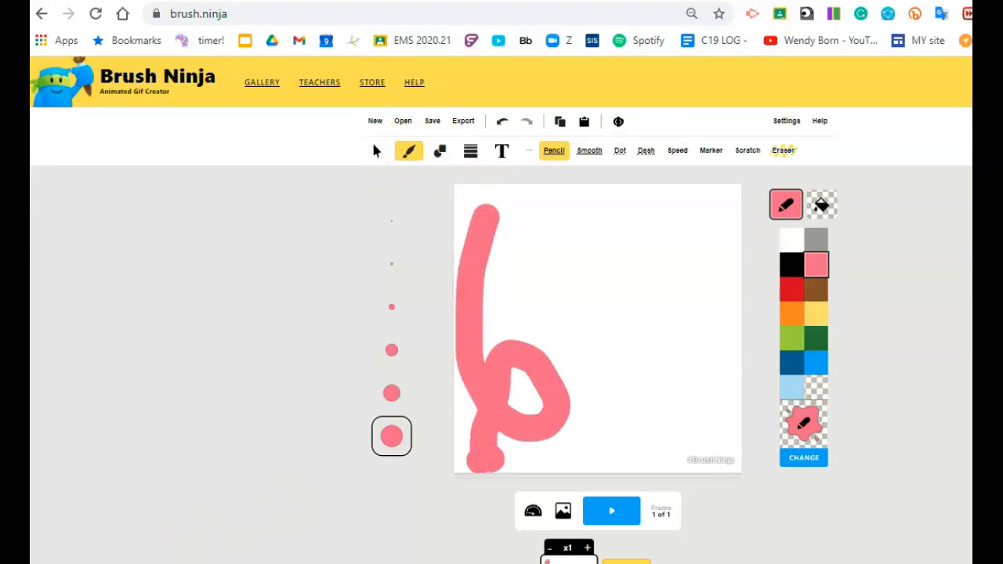
left_click(440, 150)
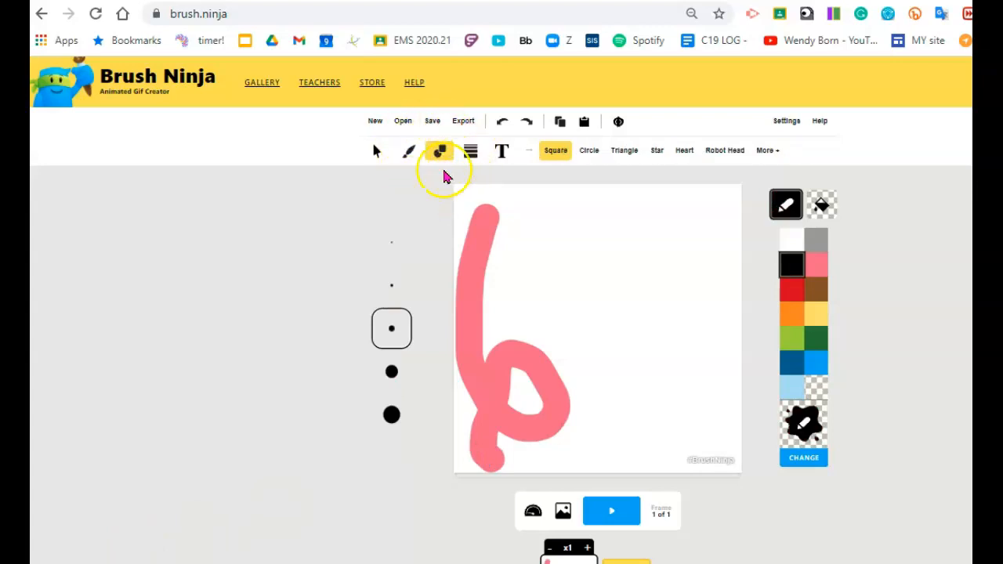
left_click_drag(548, 214, 624, 334)
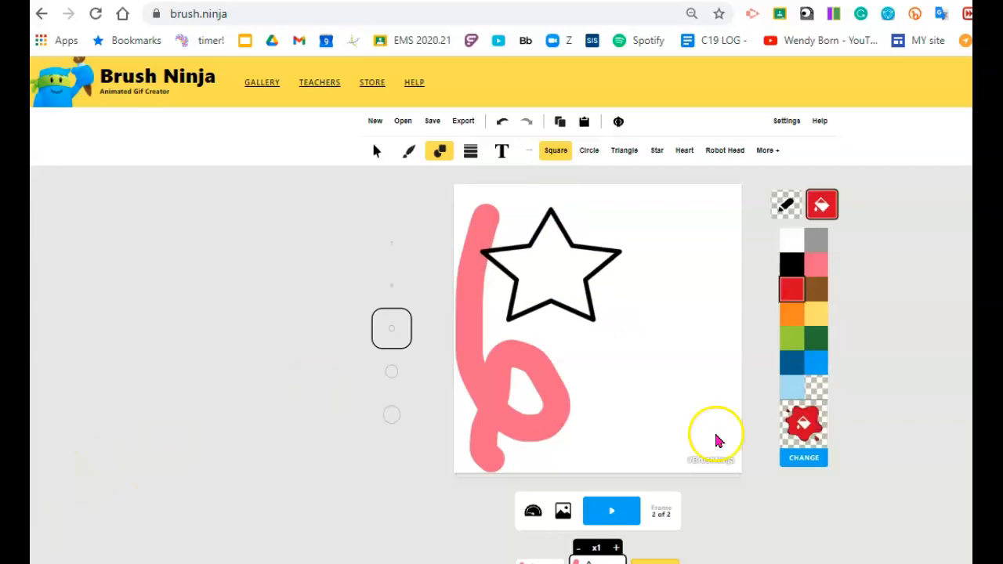
Step: Duplicate the current frame to make a third animation frame
scroll(717, 437, "down", 2)
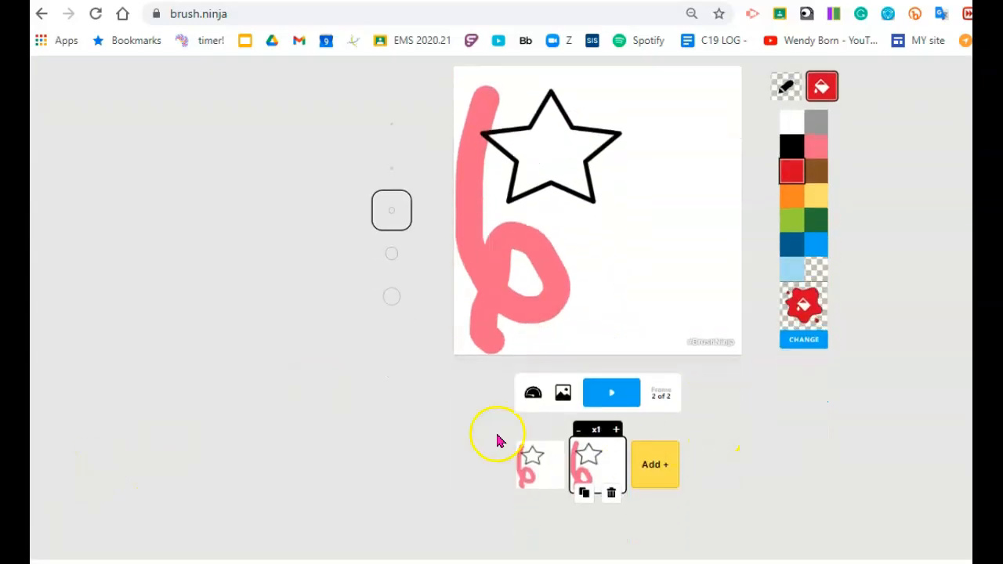
left_click(590, 497)
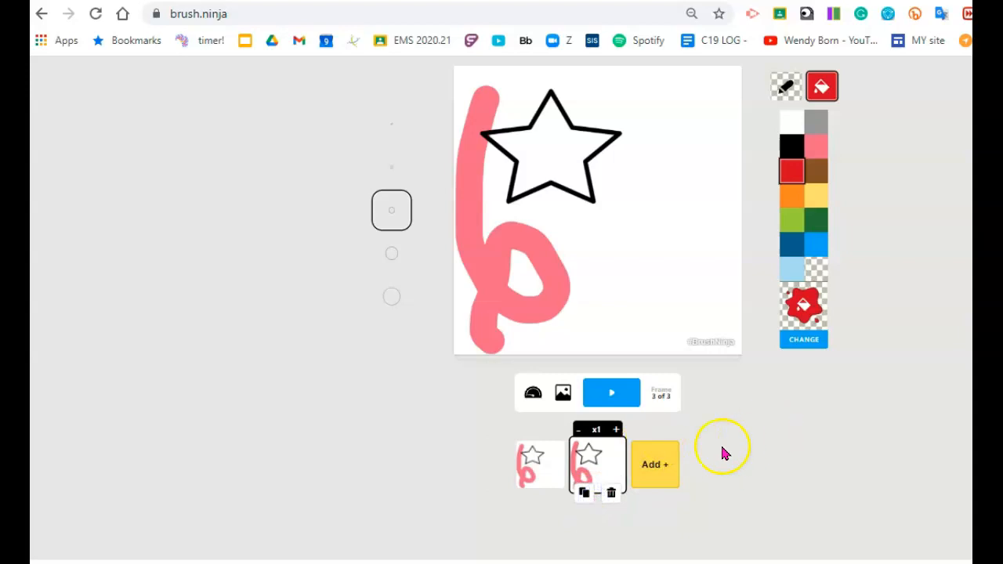
left_click(584, 492)
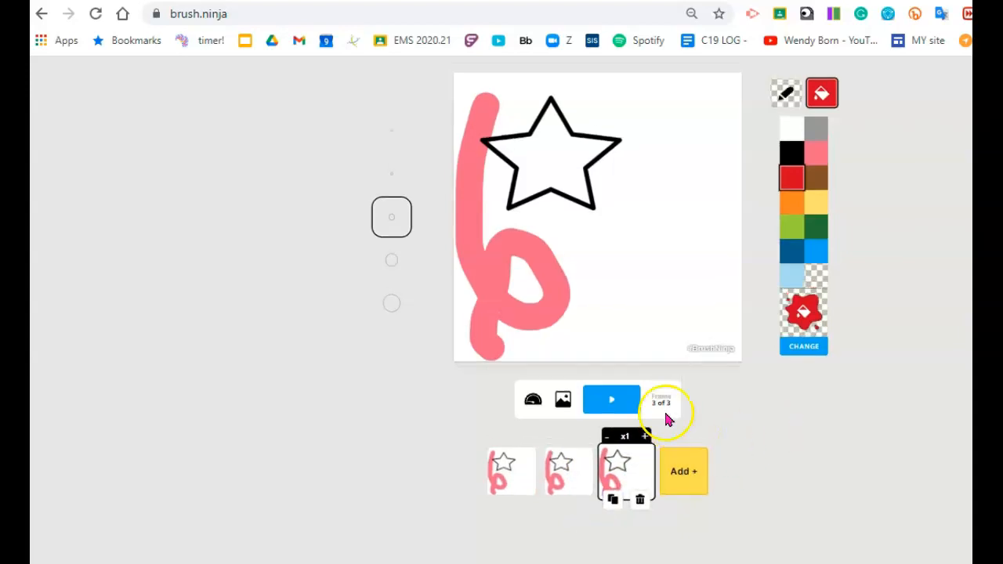
Step: Draw a red filled star without an outline below and to the right of the outlined star
scroll(667, 421, "up", 2)
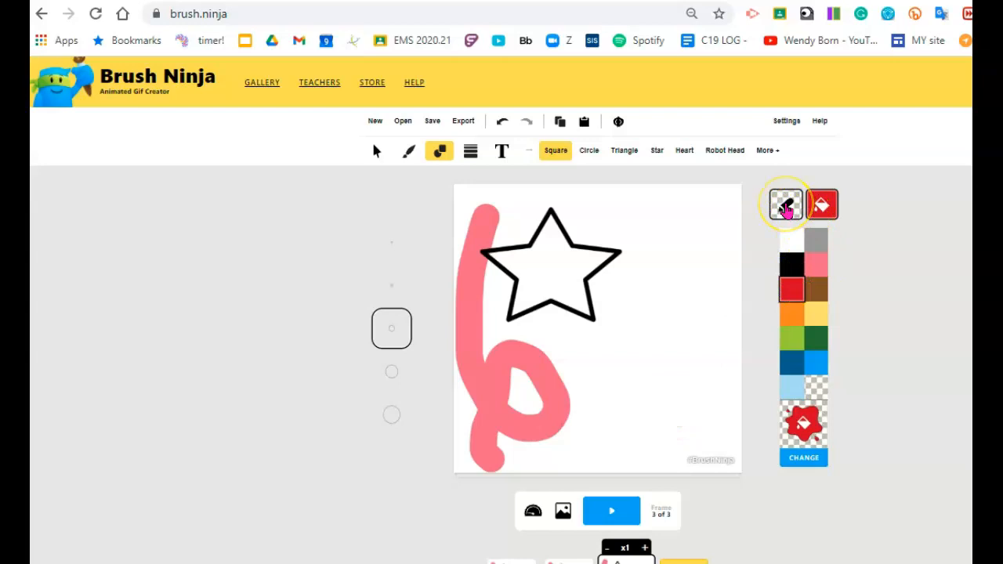
left_click(809, 208)
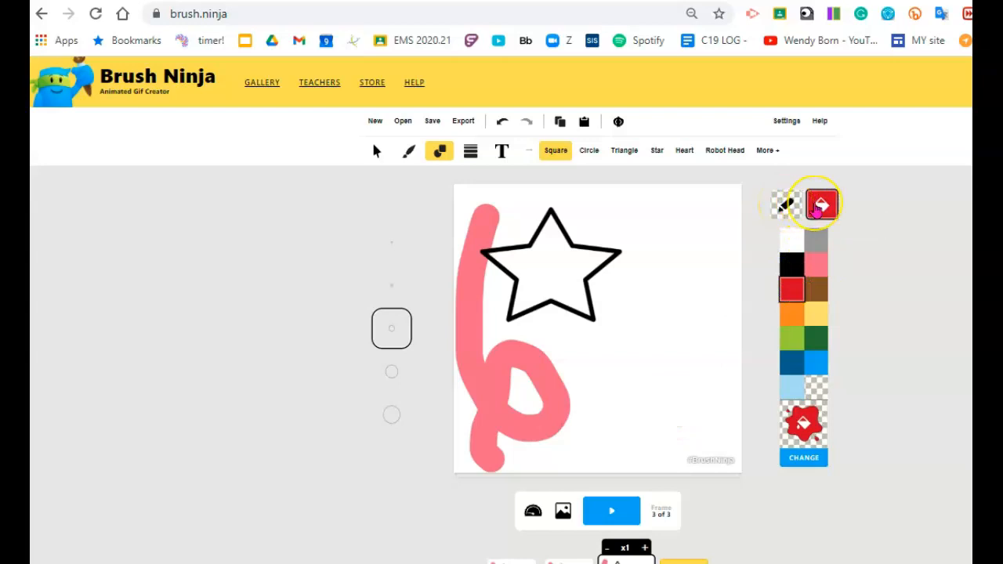
left_click_drag(690, 275, 600, 412)
Step: Draw a Flower 1 shape above the red star, filled with the custom purple #6222E4
left_click(764, 150)
scroll(670, 397, "down", 4)
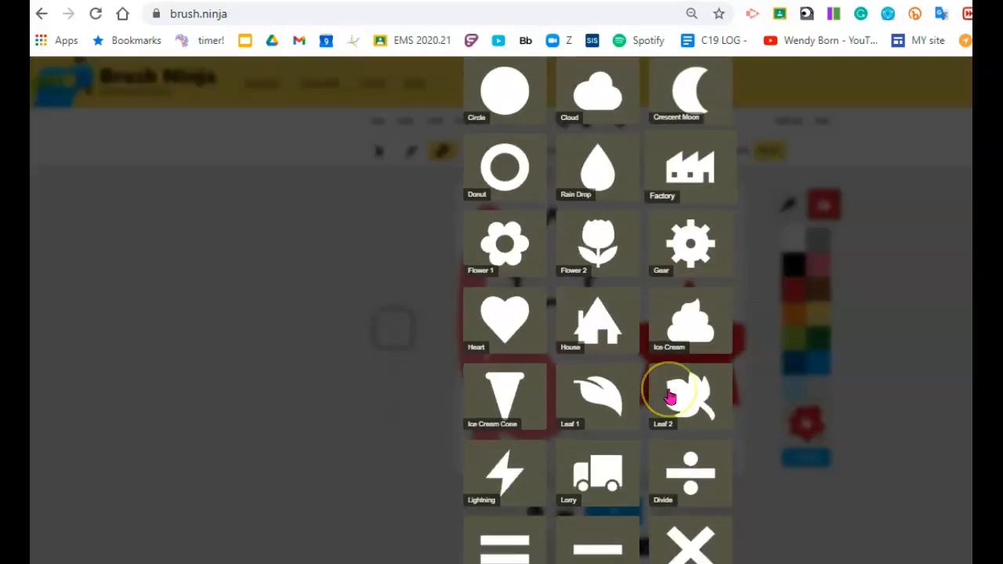
scroll(670, 397, "down", 1)
left_click(898, 444)
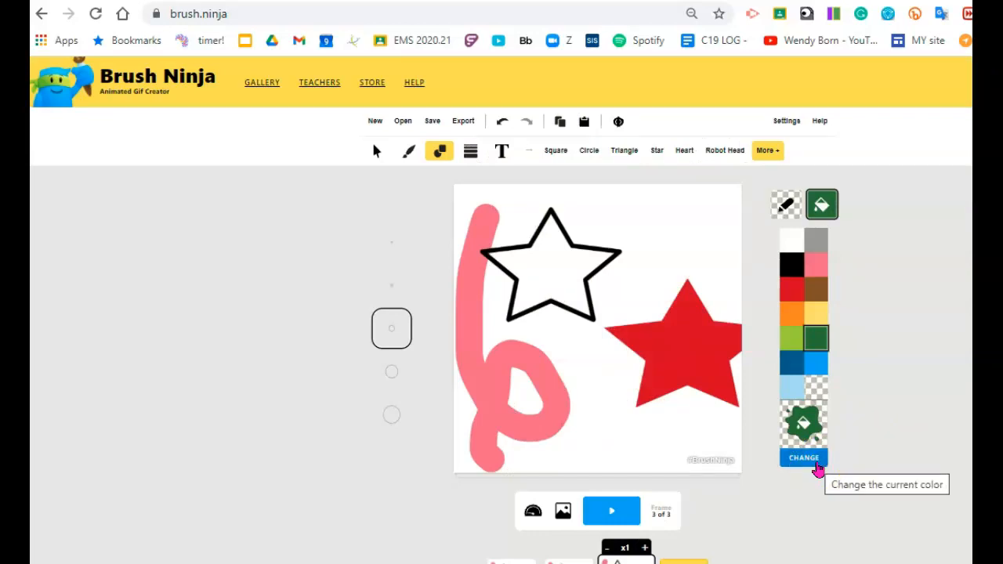
left_click(815, 463)
left_click_drag(694, 236, 694, 280)
mouse_move(656, 228)
left_mouse_down()
mouse_move(643, 206)
mouse_move(647, 216)
left_mouse_up()
left_click(640, 451)
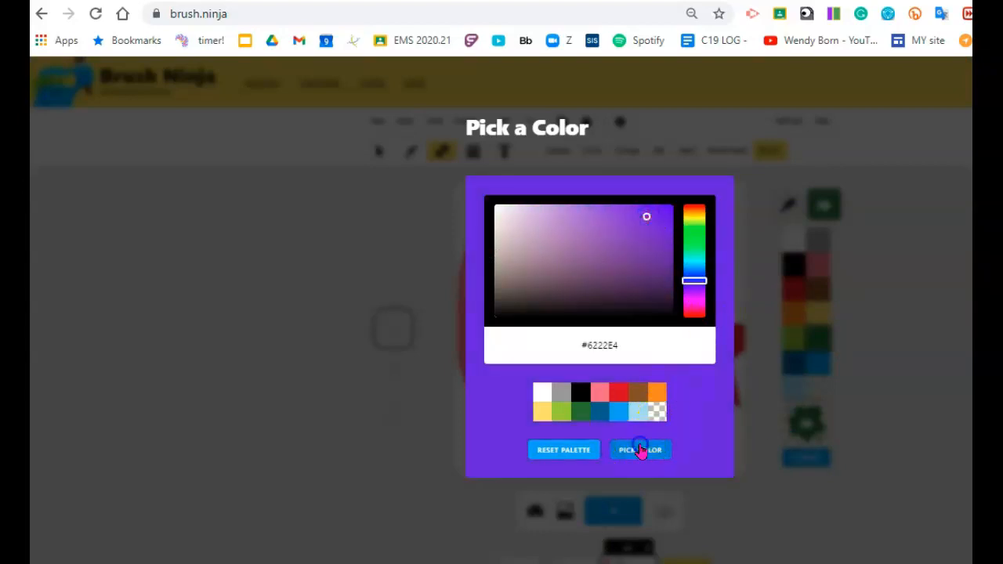
left_click(665, 224)
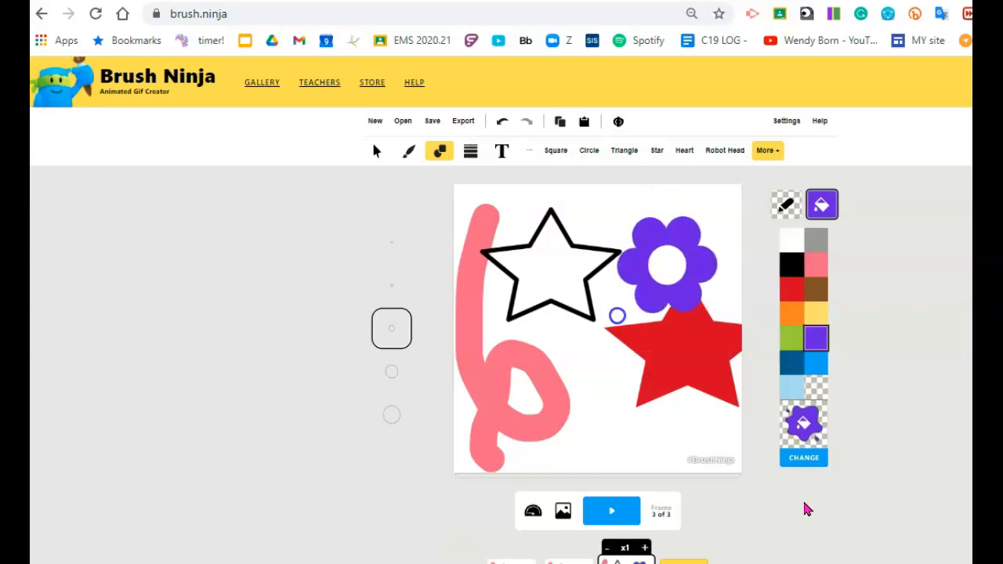
Step: Duplicate the frame containing the flower to make a fourth frame
scroll(807, 509, "down", 2)
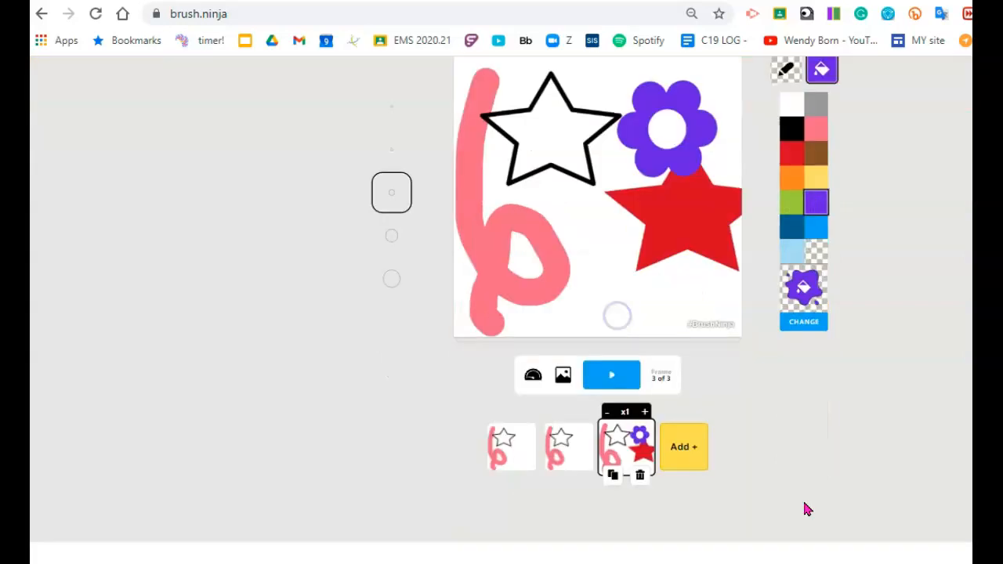
left_click(612, 475)
scroll(746, 404, "up", 2)
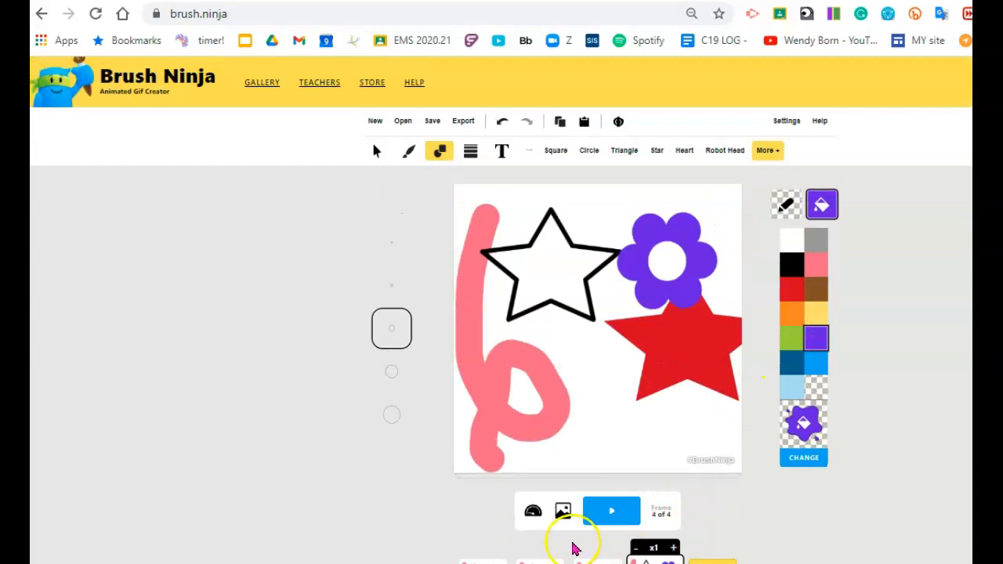
Step: Set the animation's background to a solid bright yellow
left_click(563, 514)
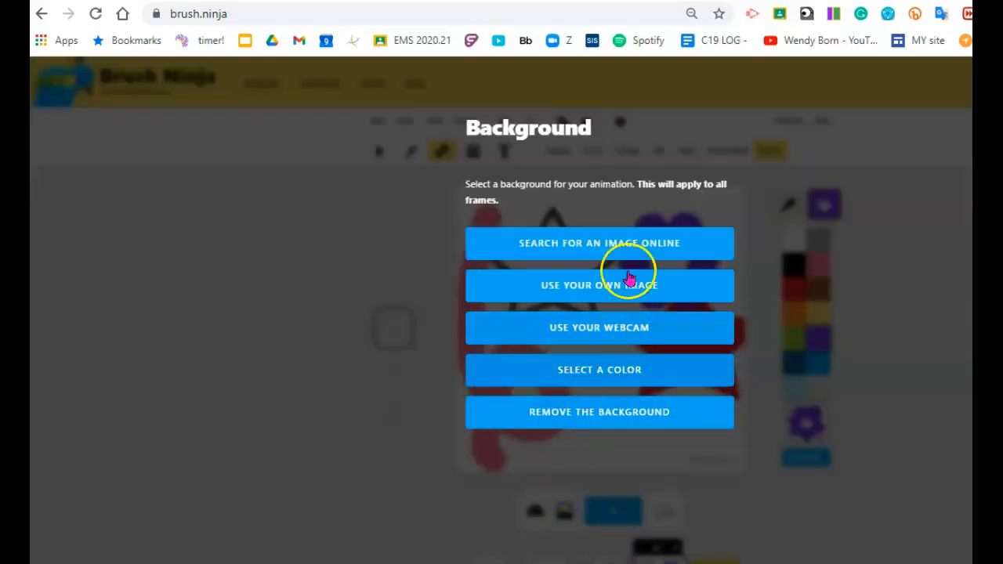
left_click(644, 367)
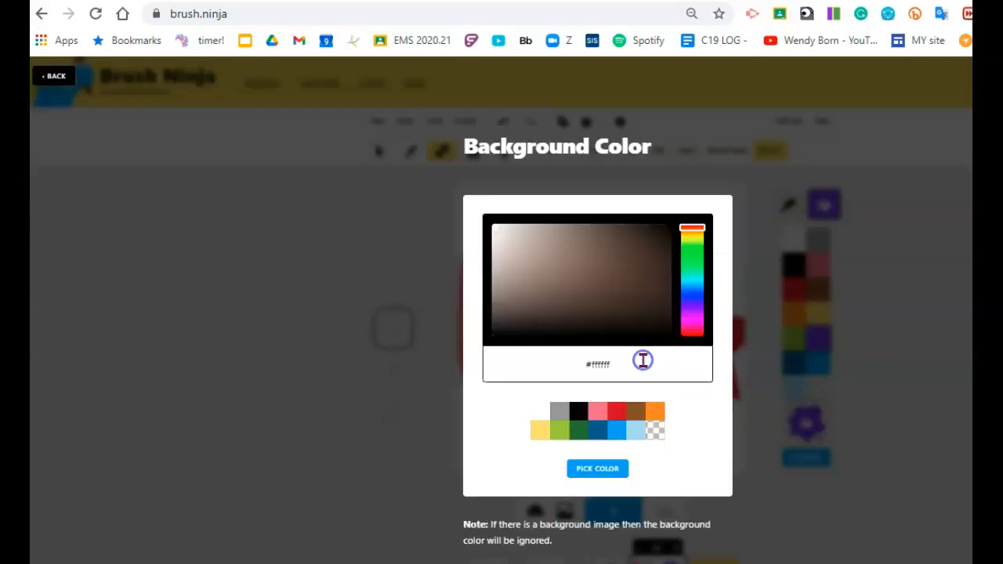
left_click_drag(698, 229, 698, 237)
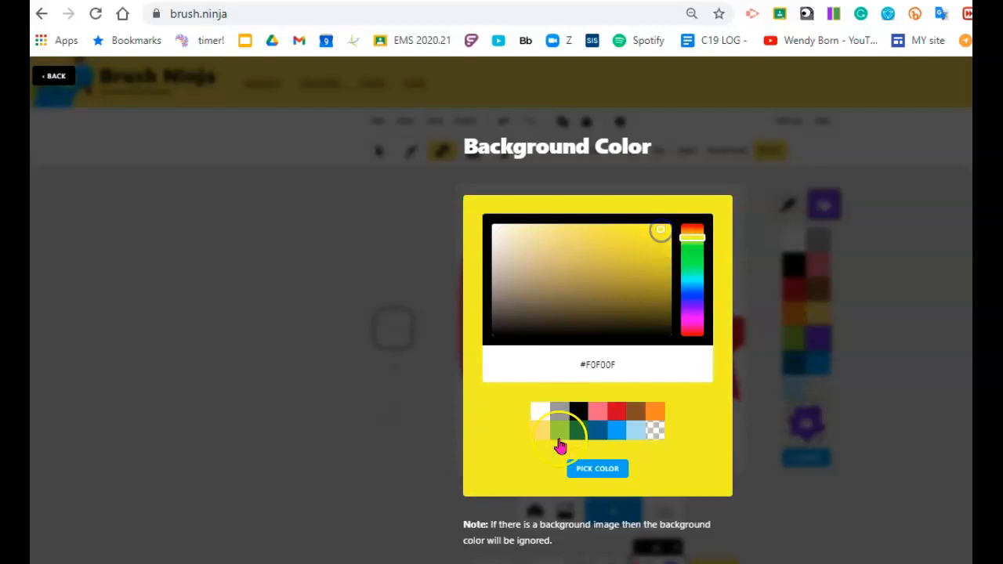
left_click(572, 469)
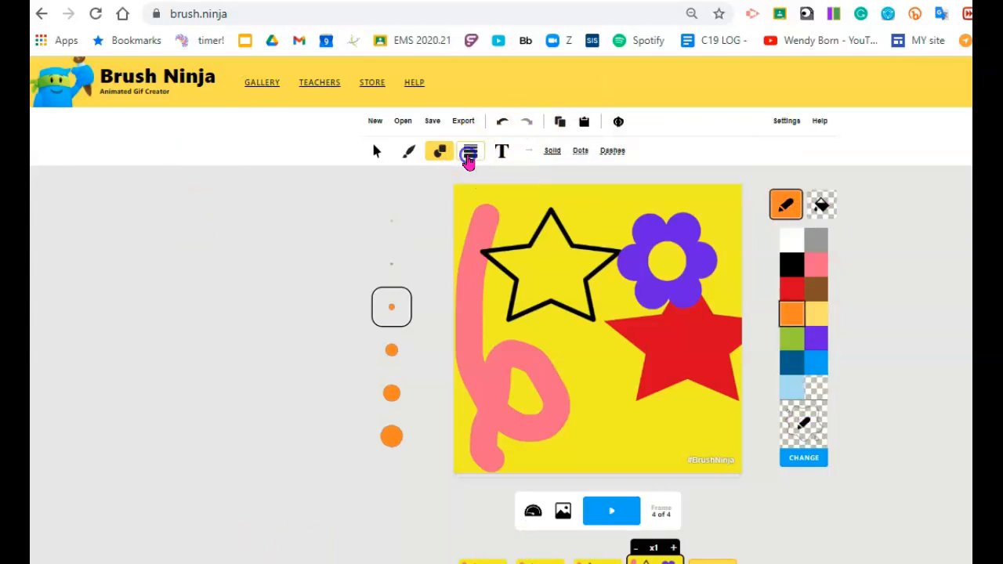
Step: Draw an orange solid diagonal line through the outlined star and an orange dotted line across the flower
left_click(470, 160)
left_click_drag(506, 194, 636, 395)
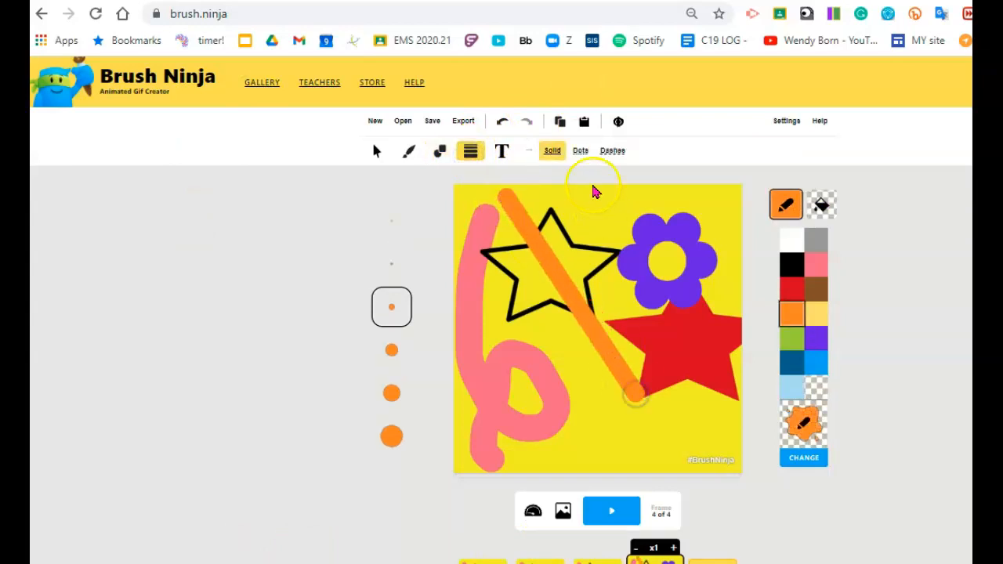
left_click(582, 157)
left_click_drag(586, 210, 687, 345)
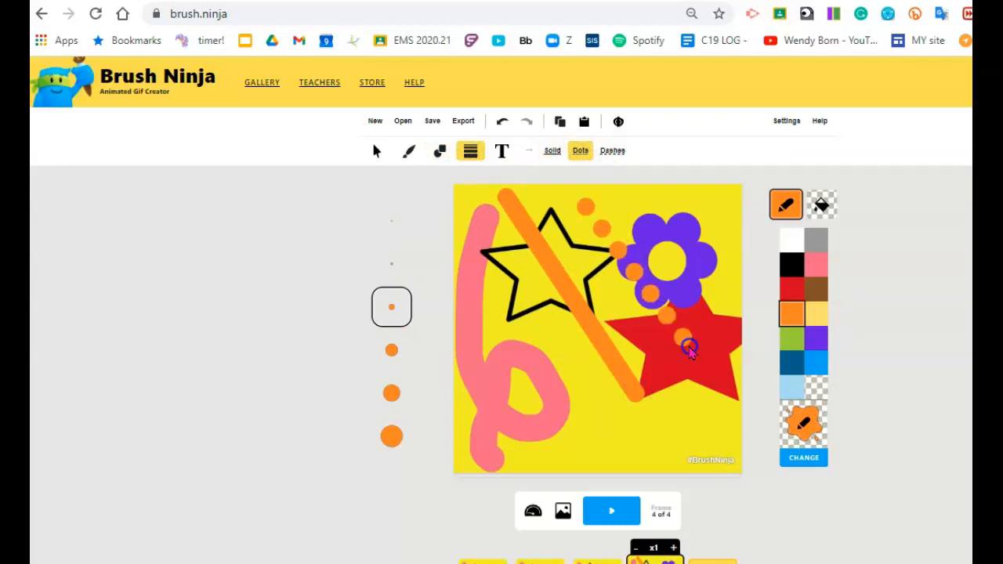
Step: Draw a diagonal light green dashed line in the thickest size across the pink loop
left_click(613, 153)
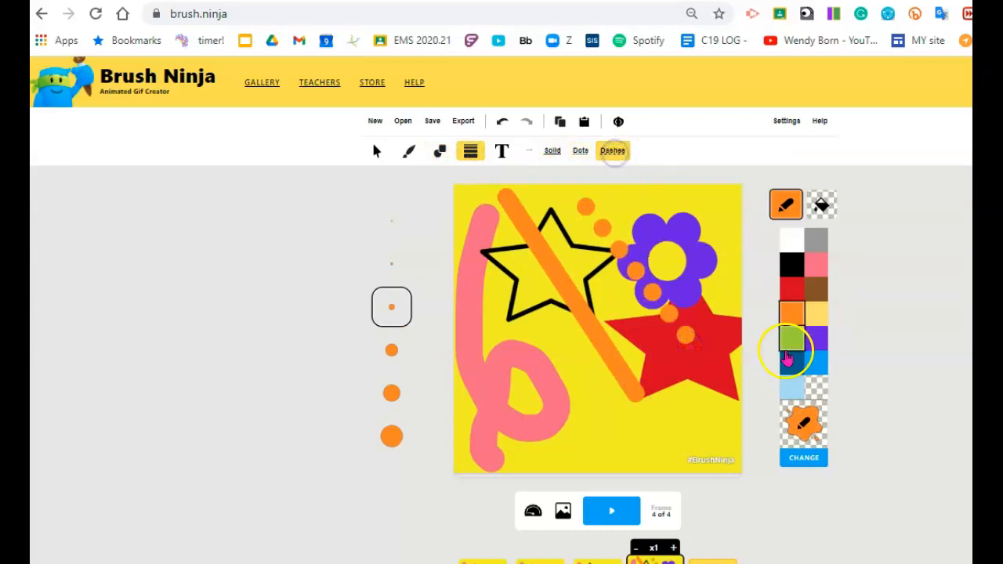
left_click(792, 337)
left_click(392, 437)
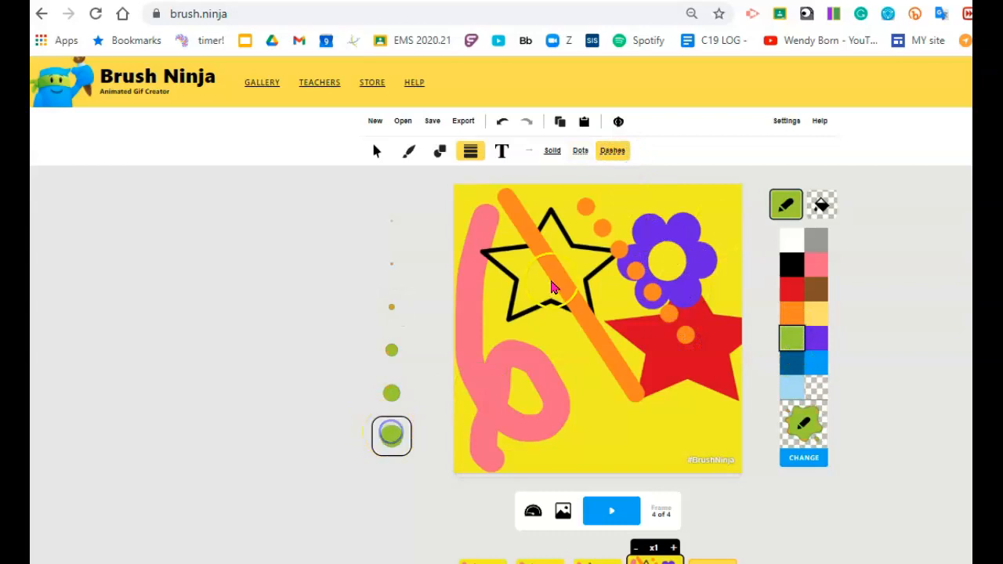
left_click_drag(486, 276, 584, 443)
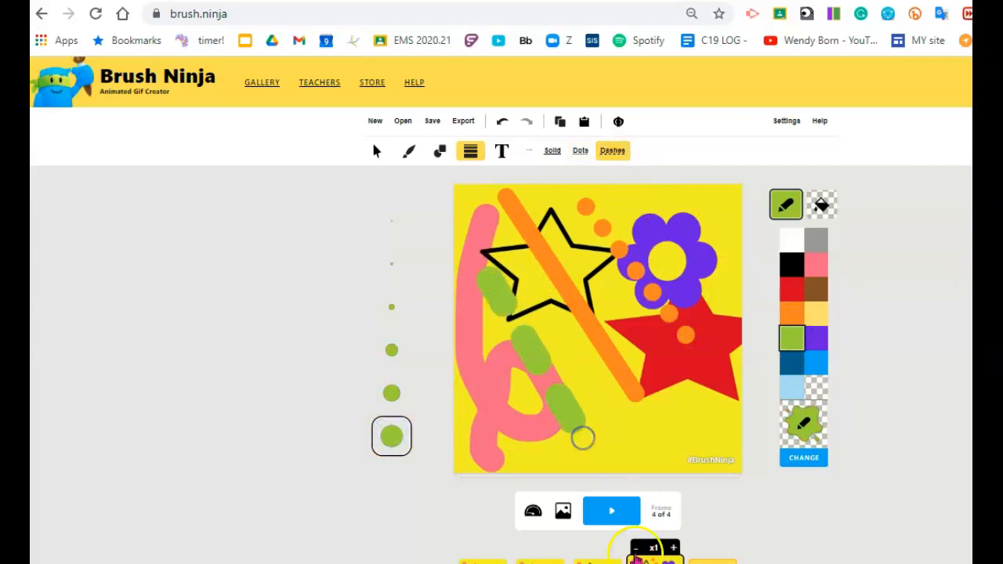
Step: Duplicate the frame with the orange and green lines to make a fifth frame
scroll(707, 524, "down", 2)
left_click(642, 517)
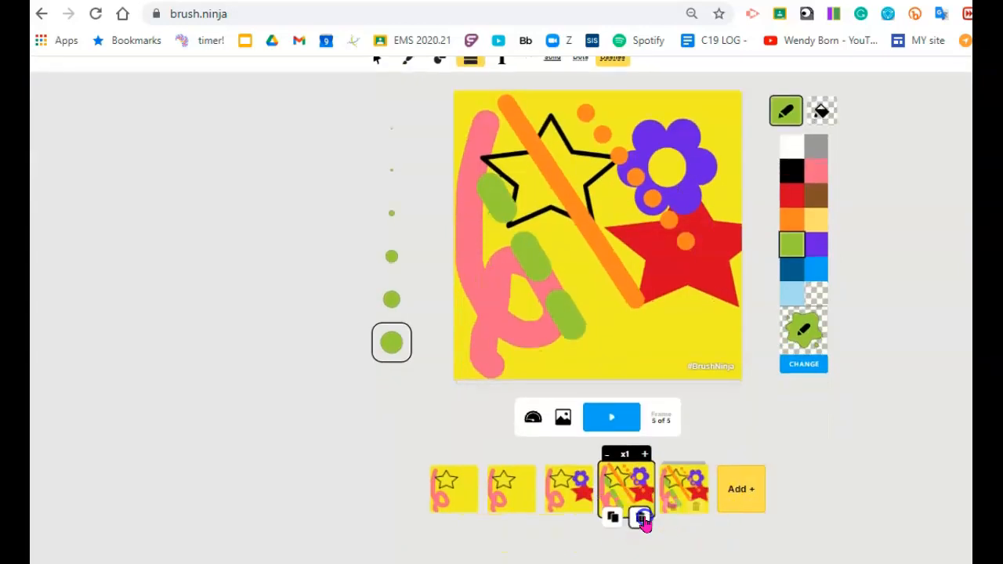
scroll(235, 343, "up", 2)
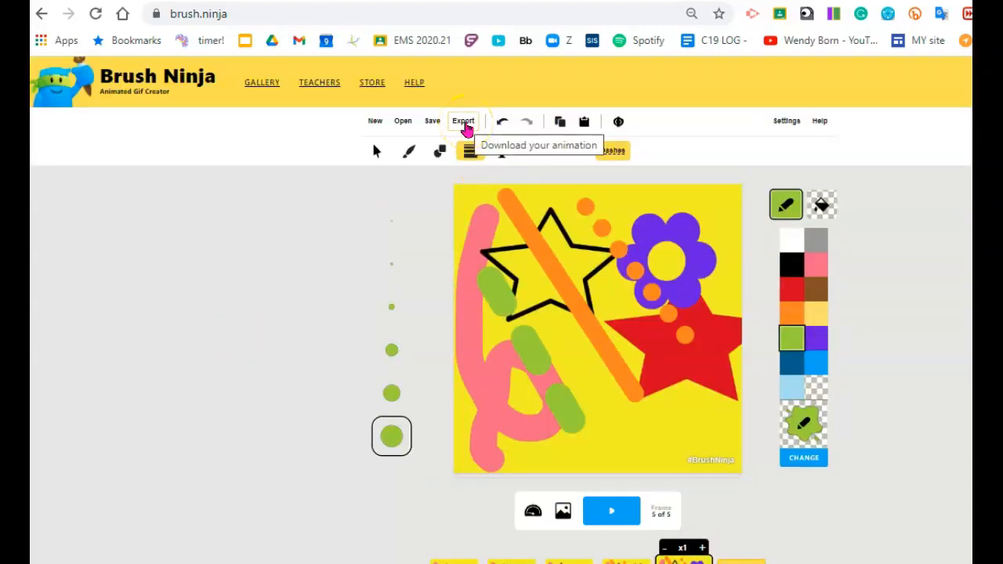
Step: Export the animation as an animated GIF and start its download
left_click(464, 123)
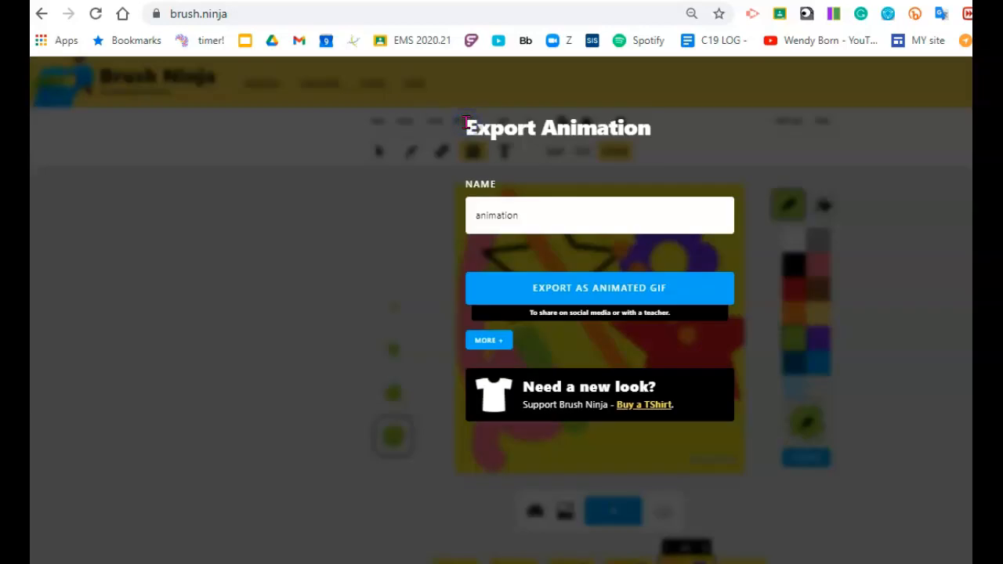
left_click(551, 289)
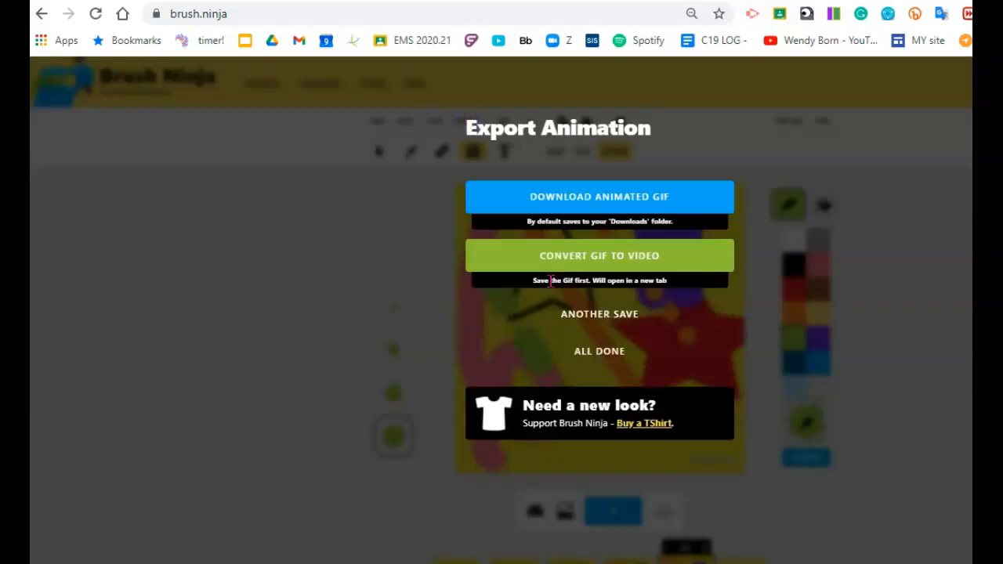
left_click(546, 214)
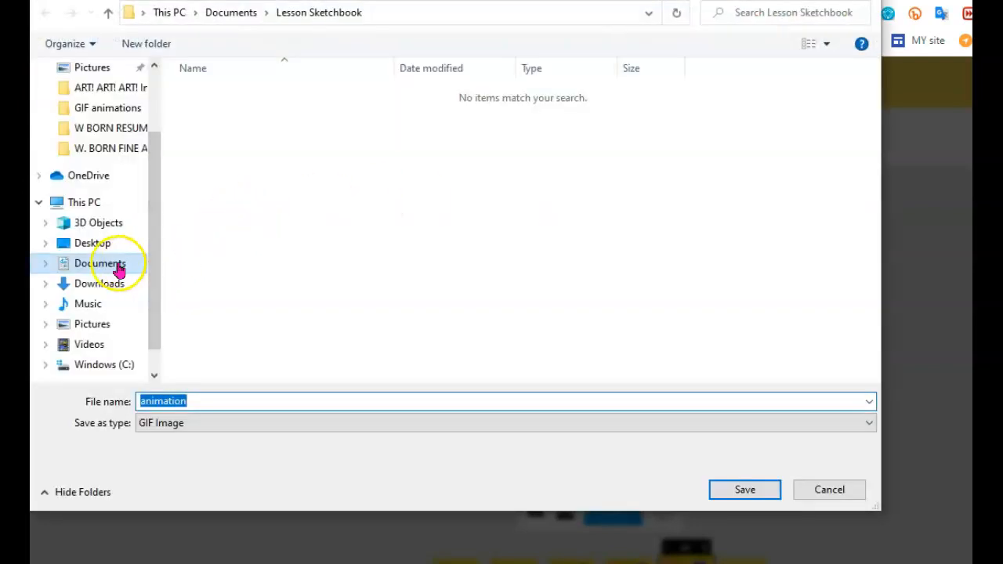
Step: Save the GIF in the Downloads folder, naming it with the teacher's name followed by 1
left_click(108, 283)
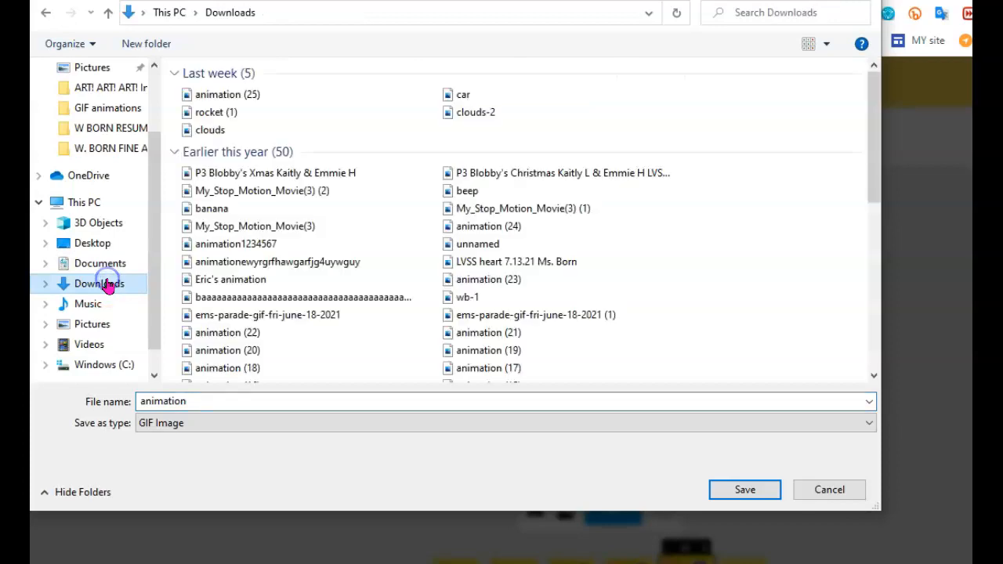
left_click(152, 402)
double_click(152, 403)
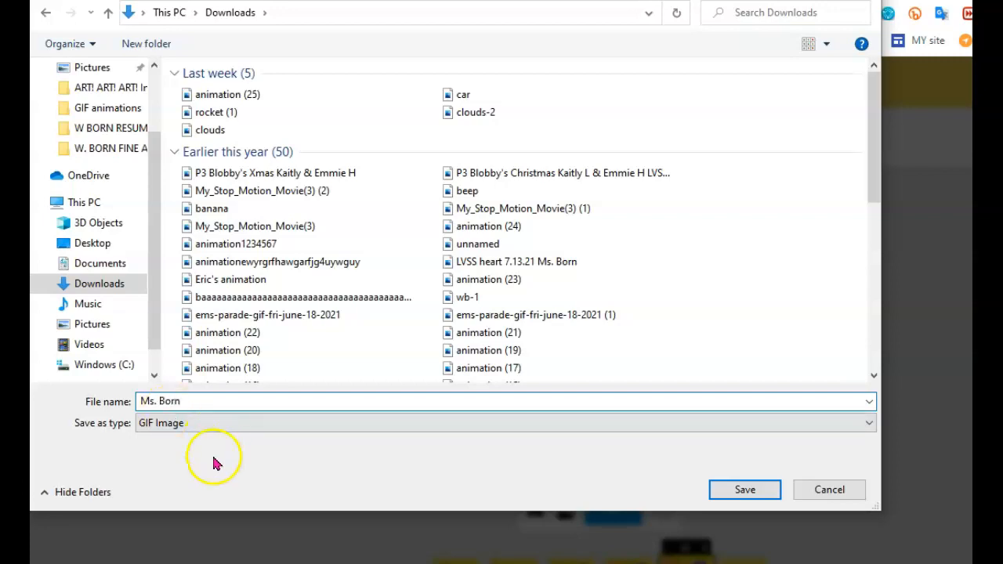
left_click(712, 489)
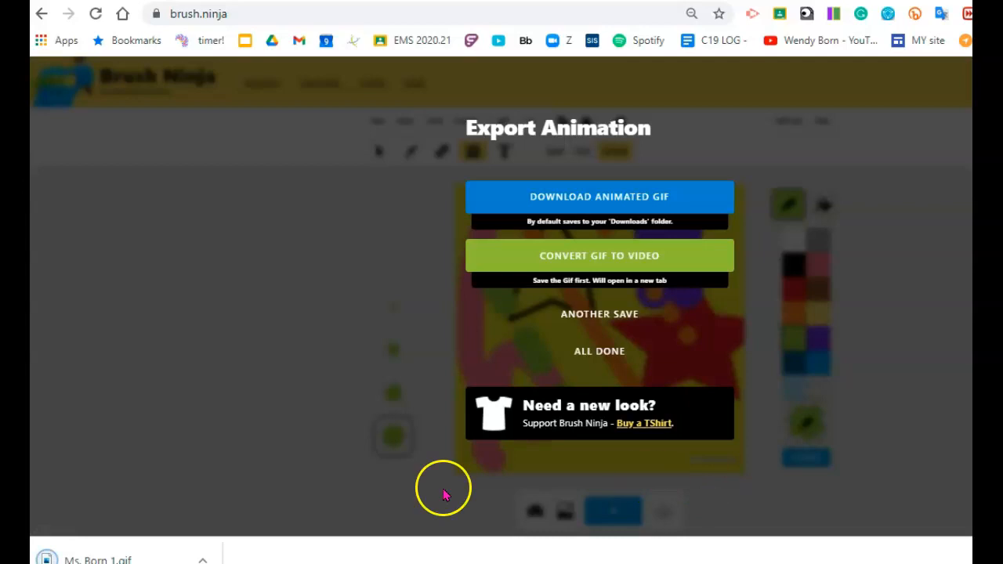
Step: On the Padlet board, add a post to the ART CLUB Anima column and upload the saved GIF from Downloads
key("ctrl+Tab")
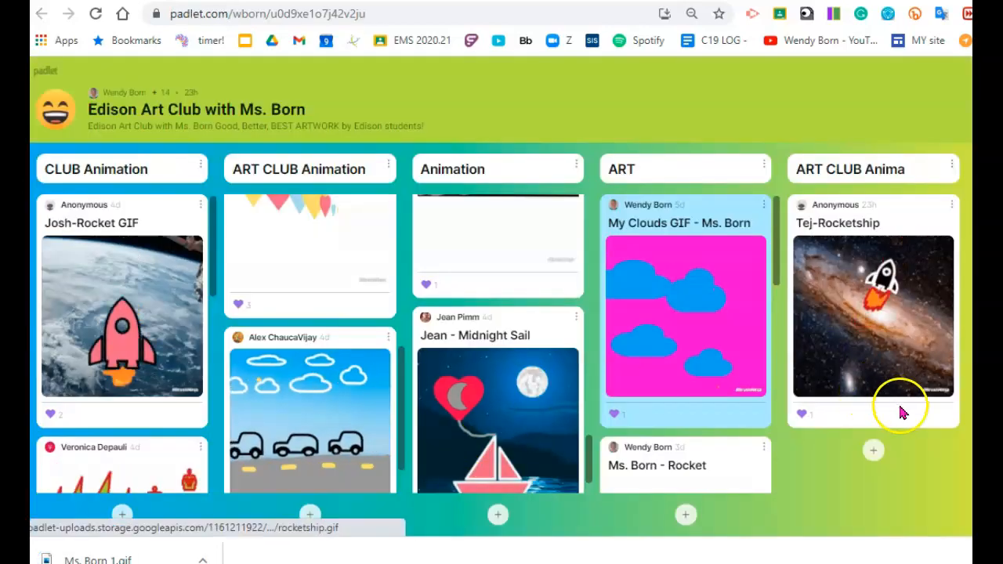
left_click(874, 453)
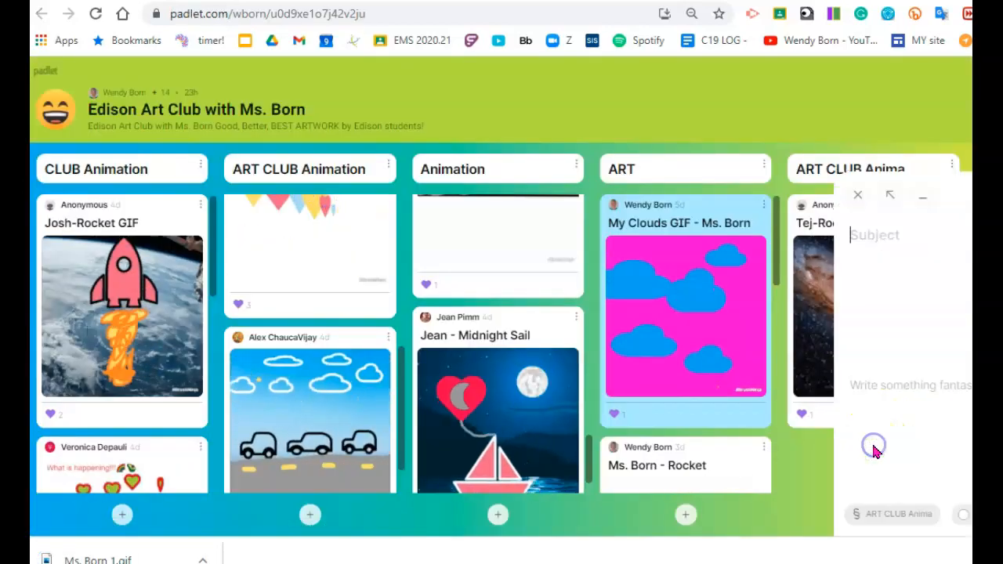
left_click(878, 310)
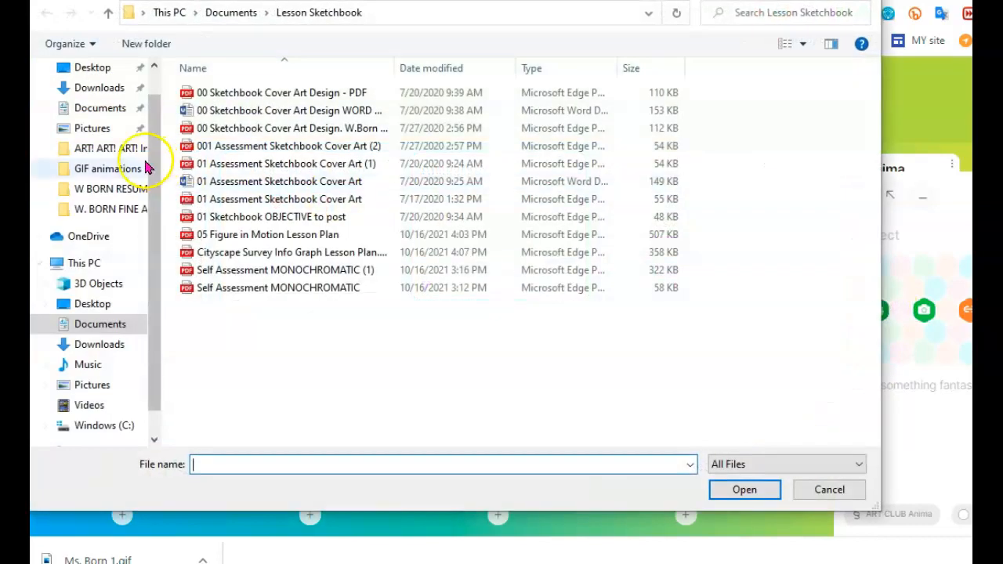
left_click(107, 91)
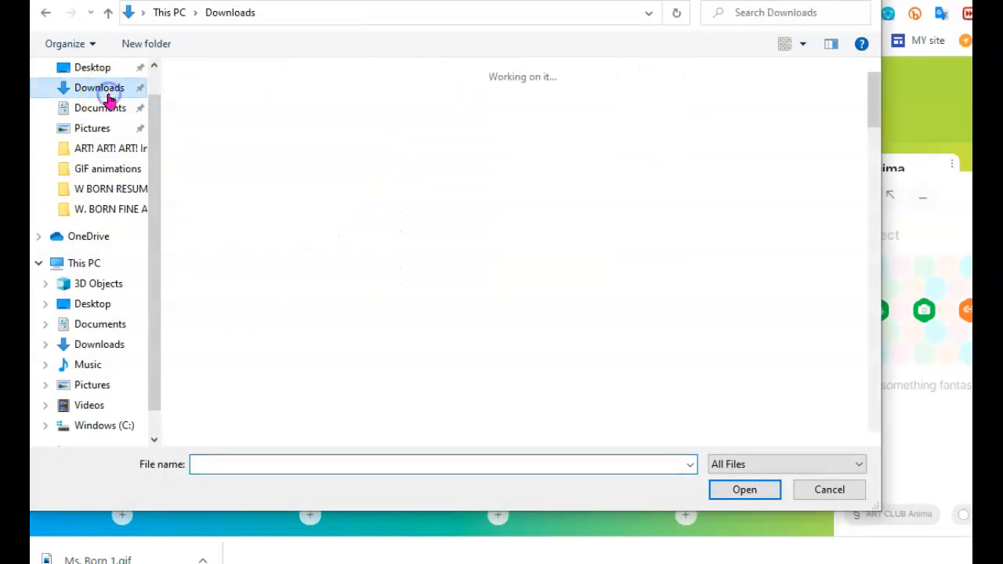
left_click(224, 94)
left_click(744, 490)
Step: Title the post with the teacher's name, publish it, and open its GIF at full size
left_click(890, 235)
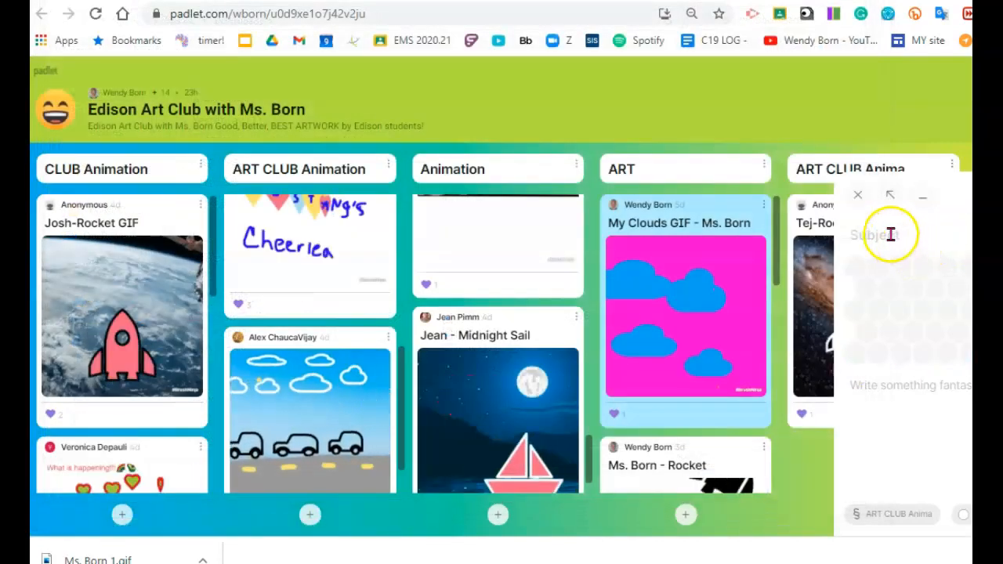
type("Ms. Bo")
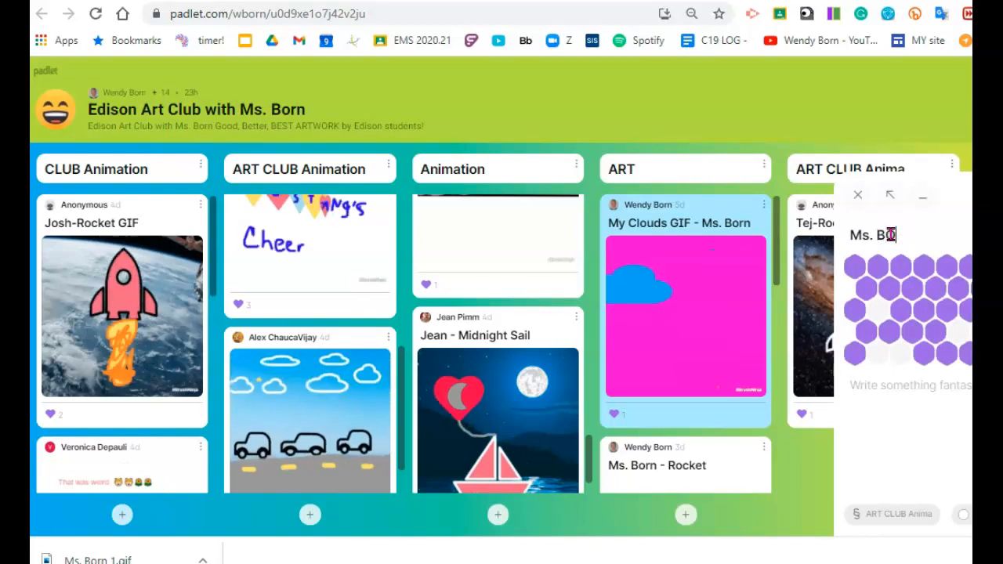
type("rn")
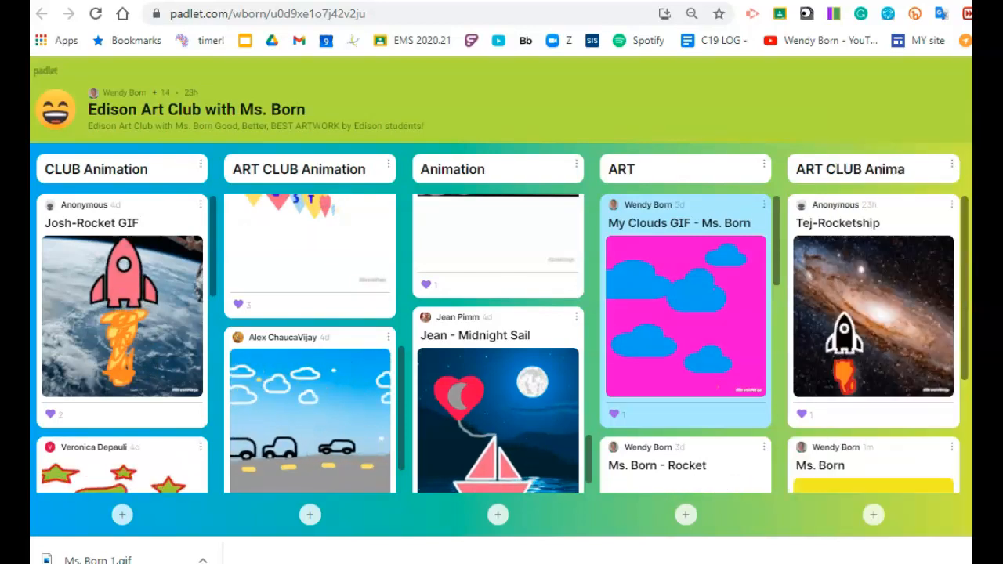
scroll(842, 454, "down", 2)
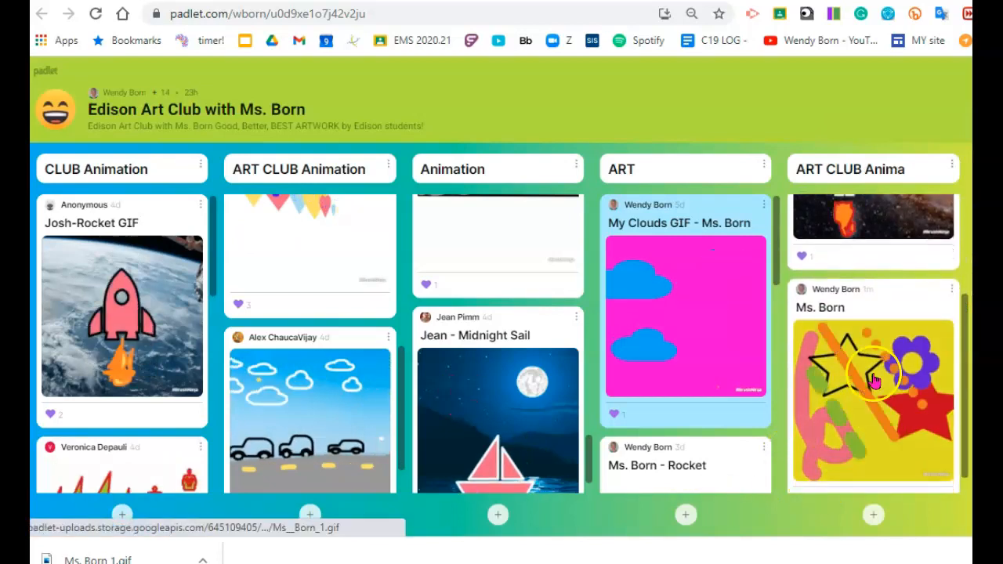
left_click(842, 454)
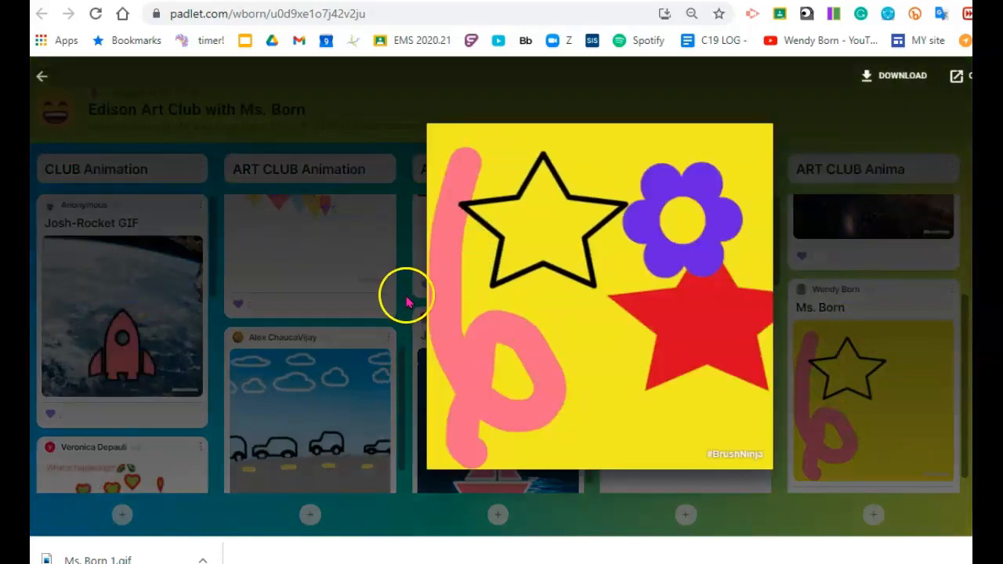
Step: Switch back to Brush Ninja and examine the Select tool's options for duplicating, grouping, flipping and reordering objects
left_click(291, 1)
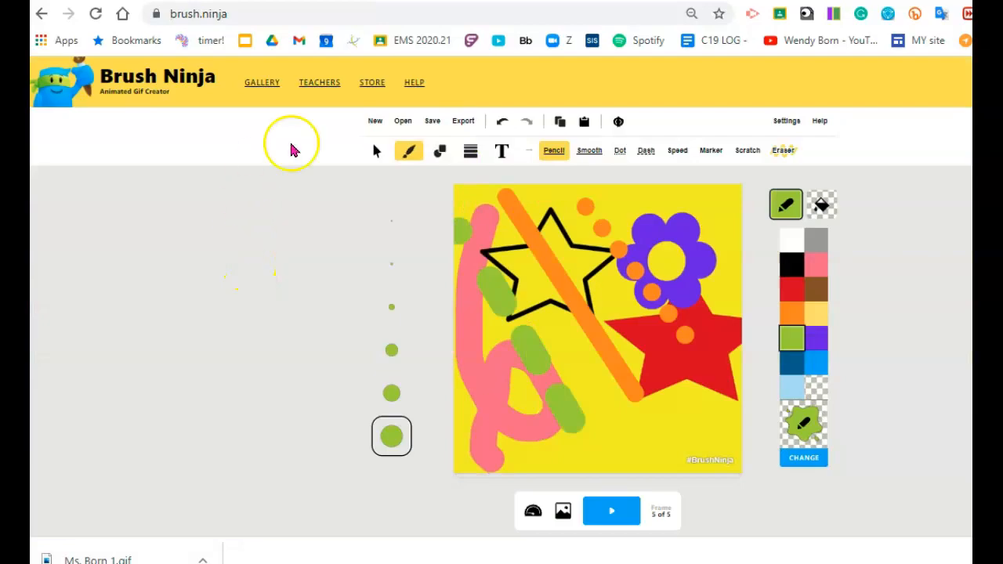
left_click(374, 155)
left_click(390, 274)
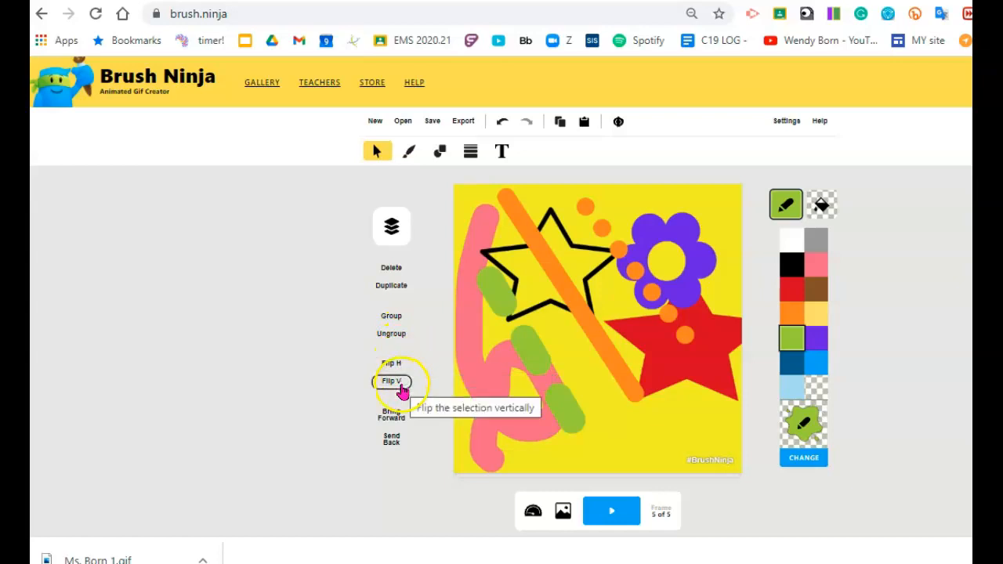
left_click(393, 440)
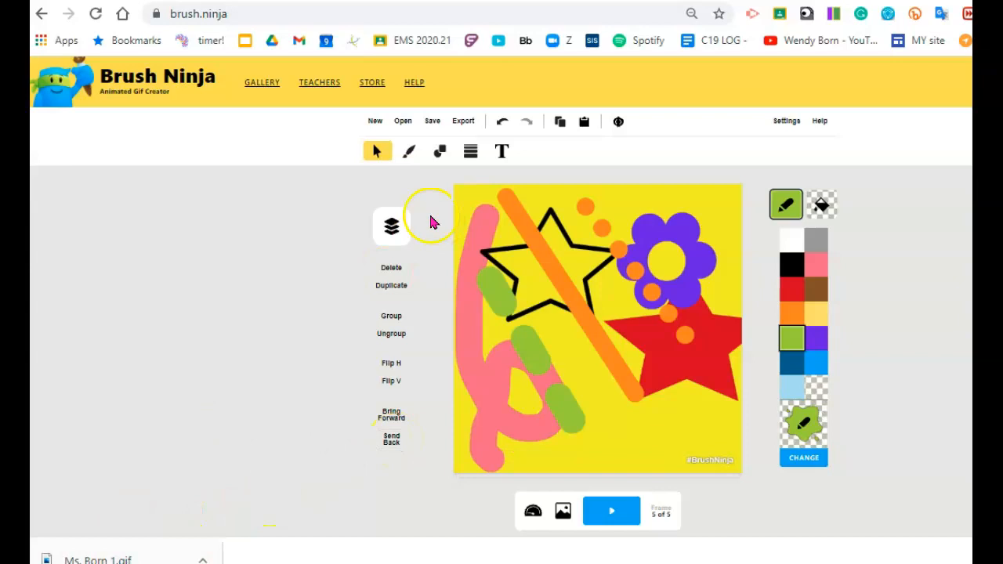
Step: Start a new animation on a Square Canvas (1:1), discarding the current one
left_click(375, 122)
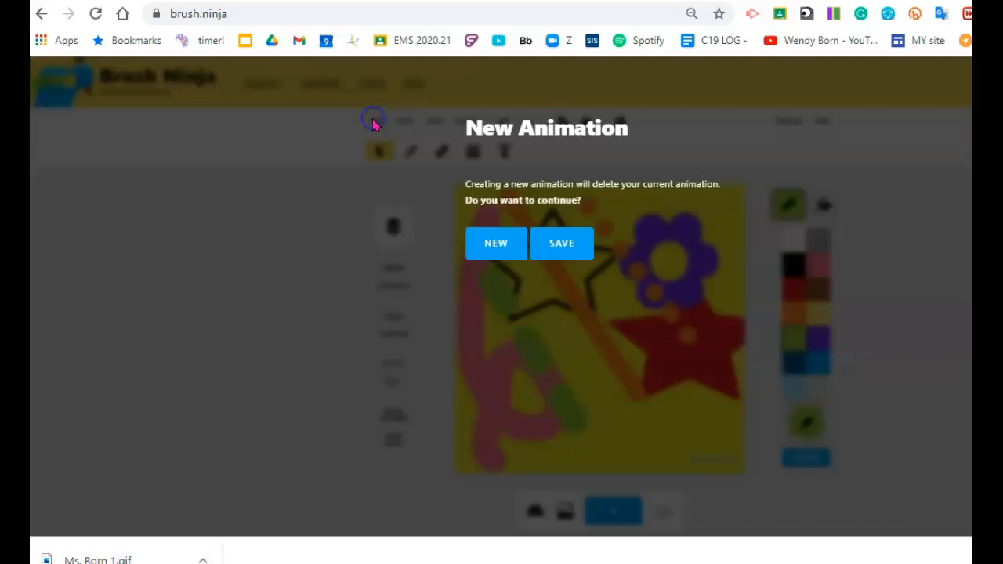
left_click(517, 247)
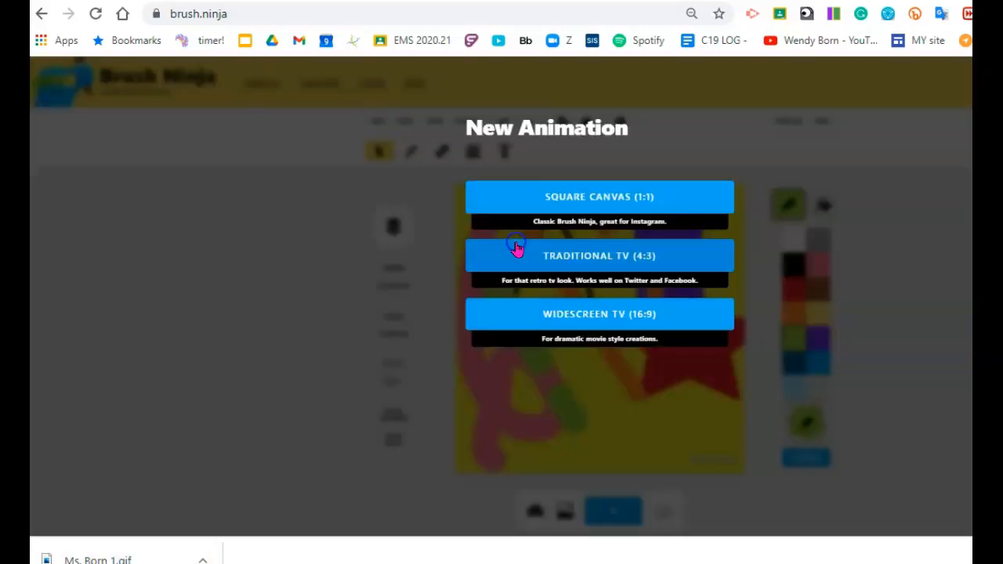
left_click(531, 206)
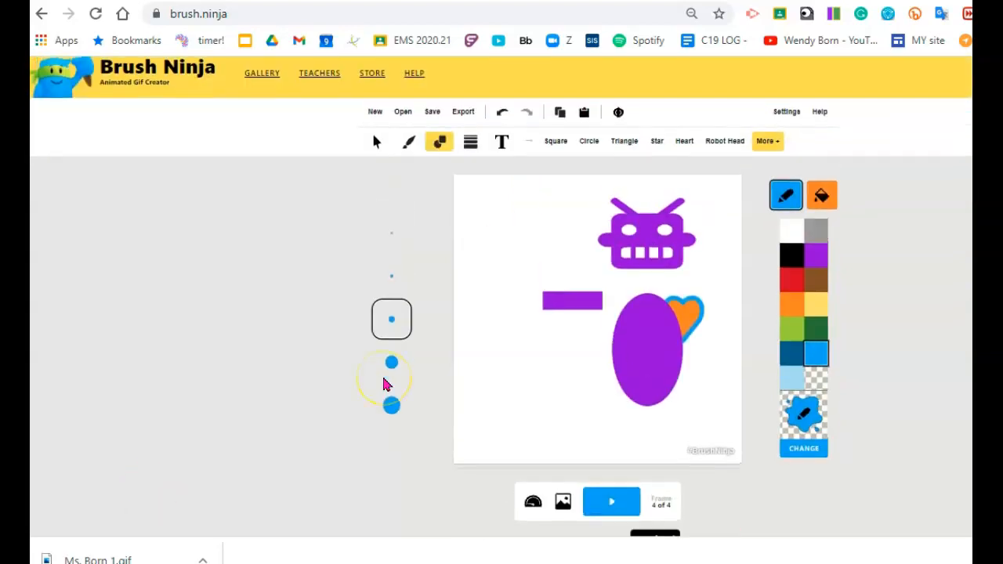
Step: Play the four-frame robot animation, stop it, and look over its frames
scroll(728, 470, "down", 1)
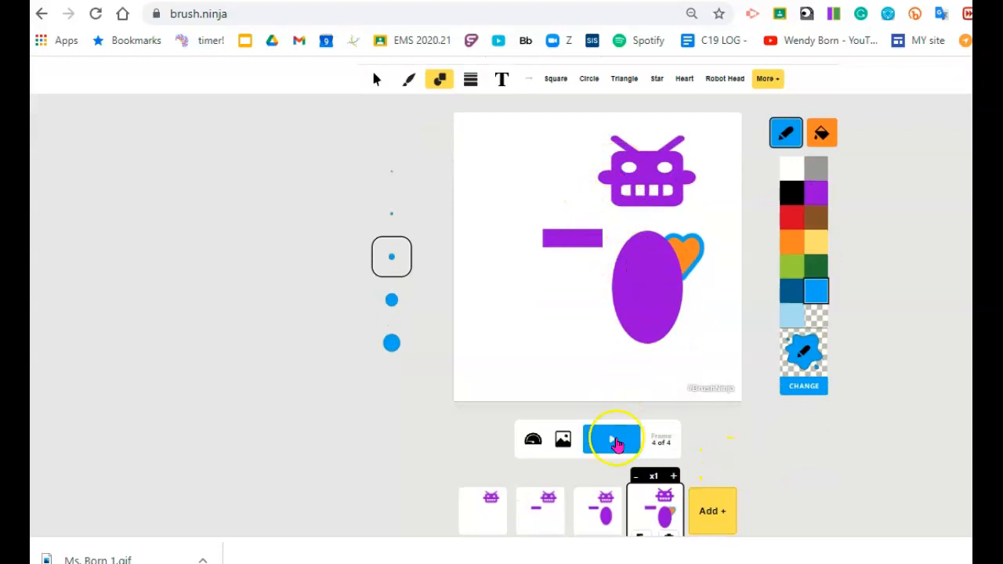
left_click(617, 441)
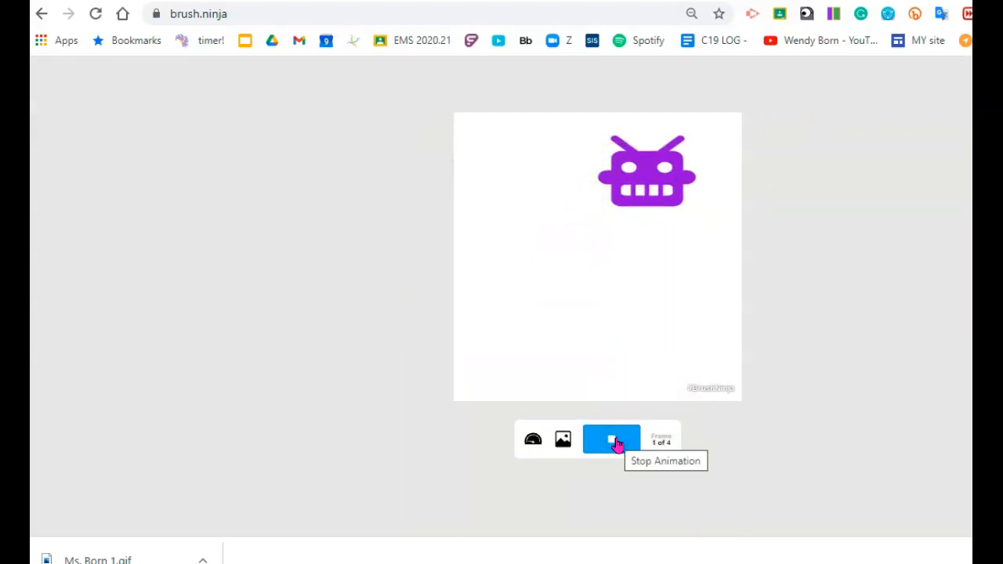
left_click(616, 443)
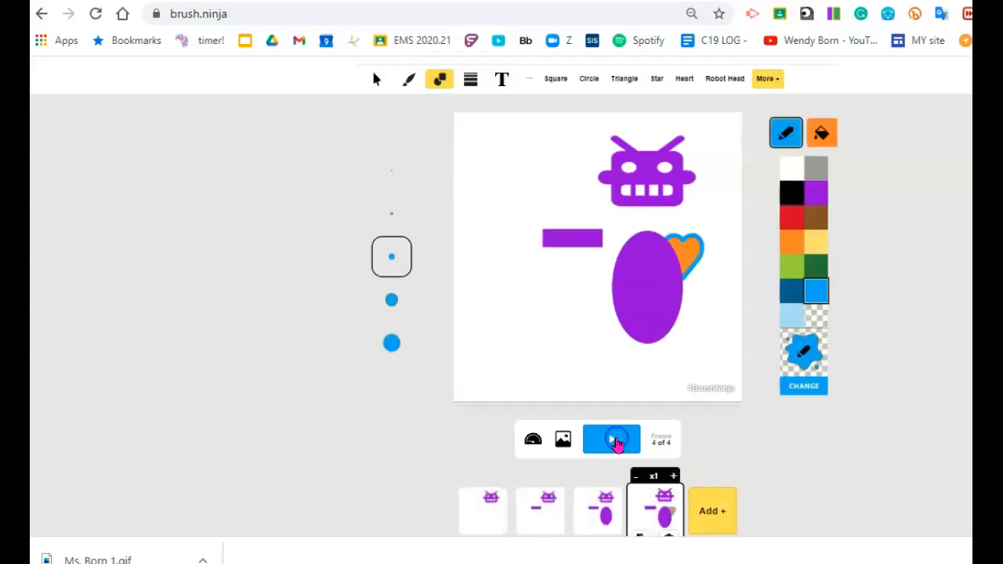
scroll(729, 455, "down", 1)
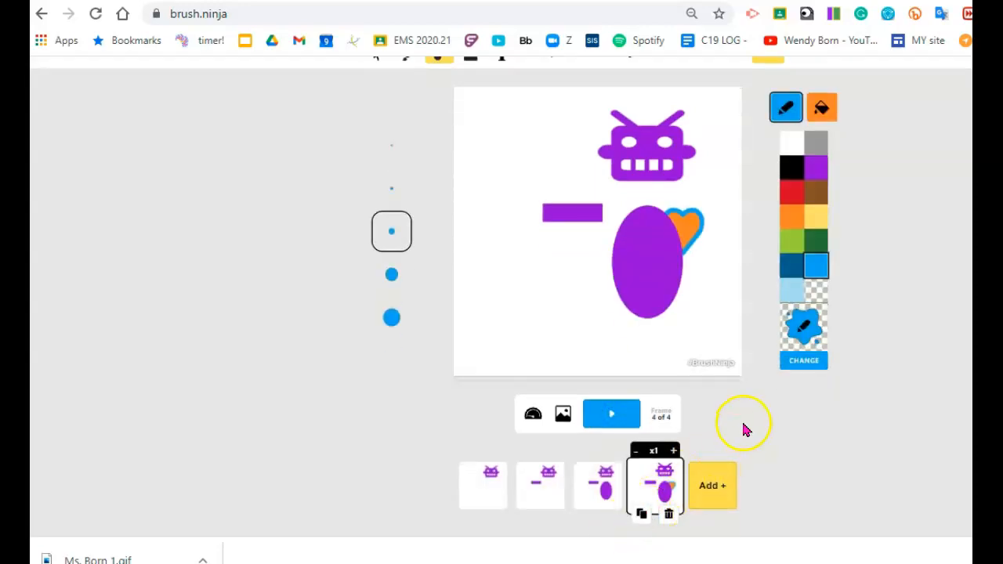
scroll(745, 429, "up", 1)
Step: Select the purple rectangle in frame 4 and duplicate it four times
left_click(376, 151)
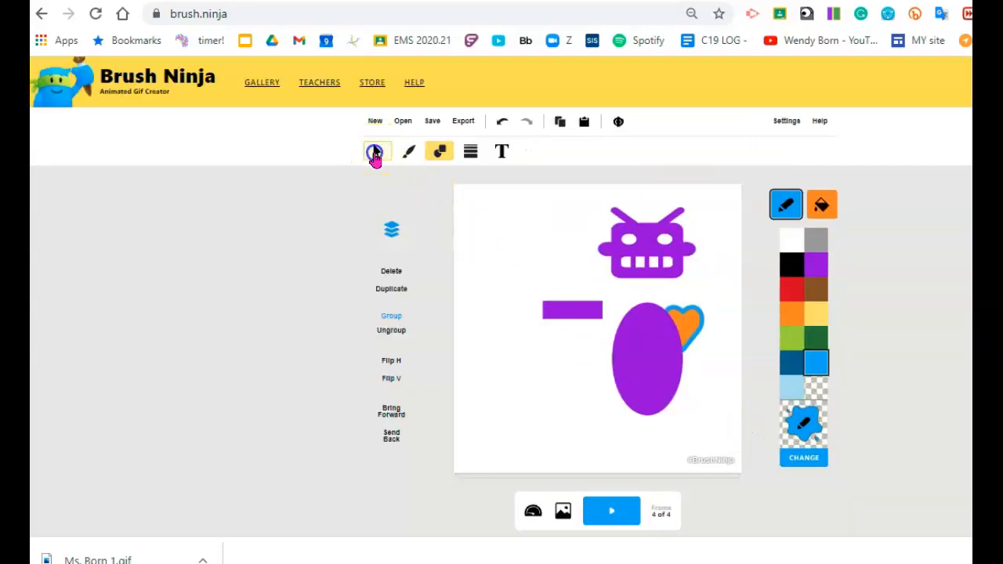
left_click(578, 315)
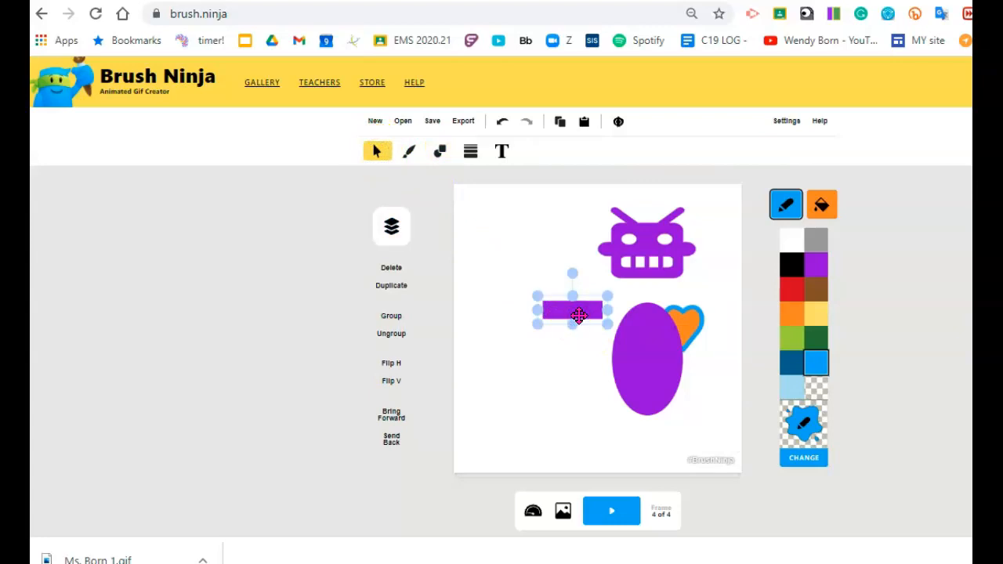
left_click(398, 286)
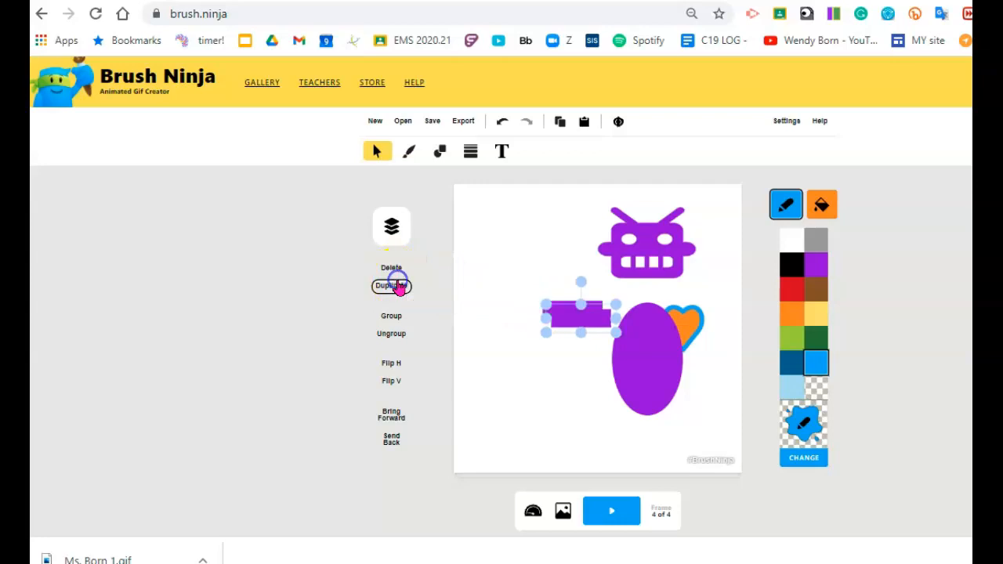
left_click(398, 286)
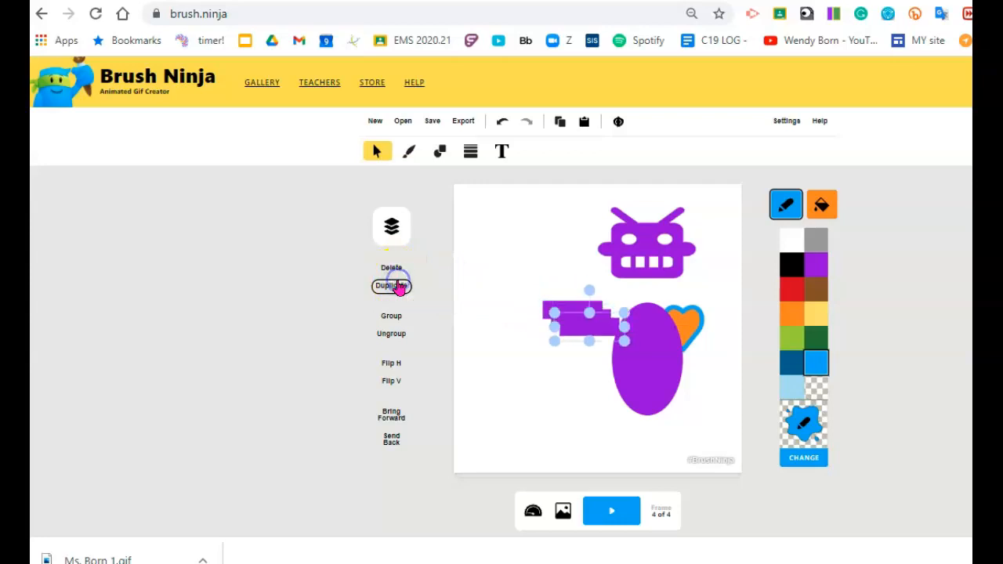
left_click(398, 286)
left_click(397, 286)
Step: Move two of the rectangle copies beneath the purple oval body and rotate them into the robot's legs
left_click(549, 365)
left_click(616, 339)
left_click_drag(616, 339, 603, 410)
left_click(597, 375)
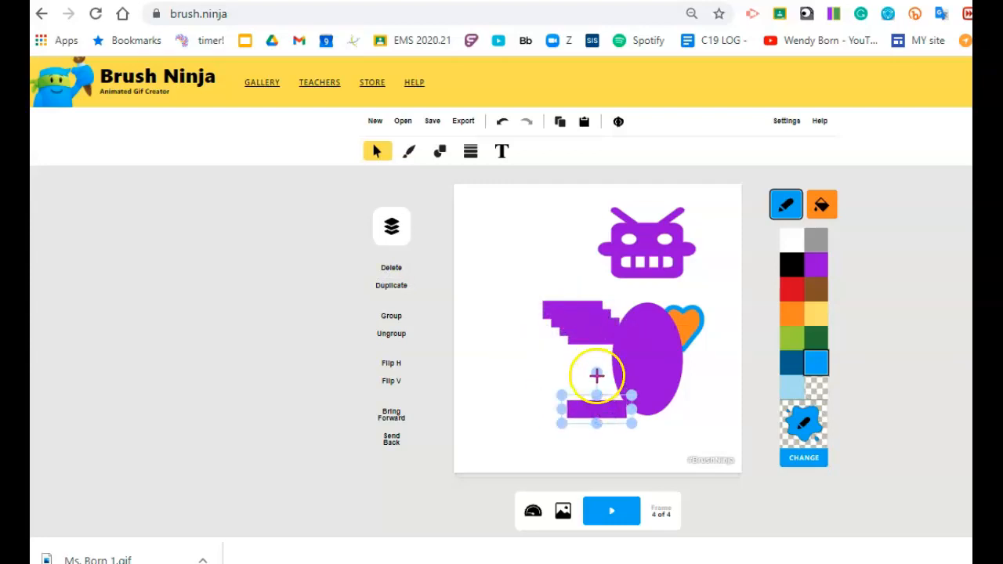
left_click_drag(597, 375, 626, 421)
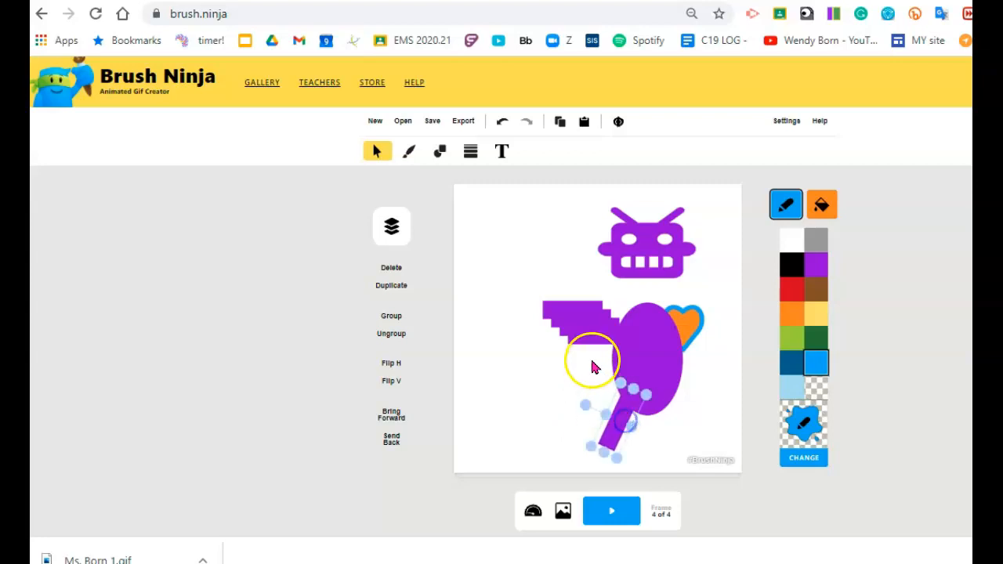
left_click_drag(589, 339, 691, 400)
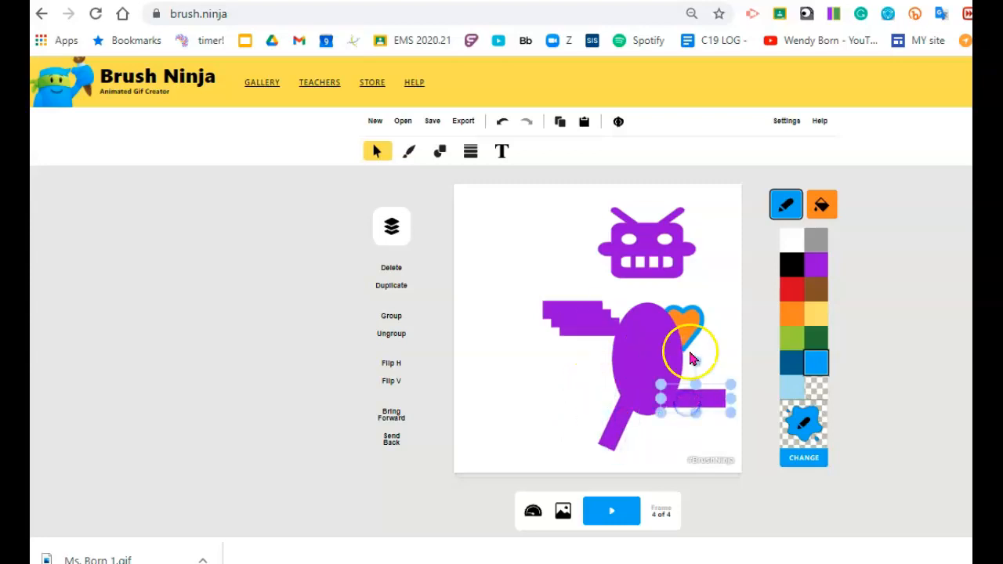
left_click_drag(695, 365, 665, 416)
left_click(721, 395)
Step: Rotate and place one rectangle as the neck between head and body, and attach the remaining two as arms
left_click_drag(588, 329, 551, 263)
left_click_drag(553, 225, 637, 280)
left_click_drag(650, 293, 646, 290)
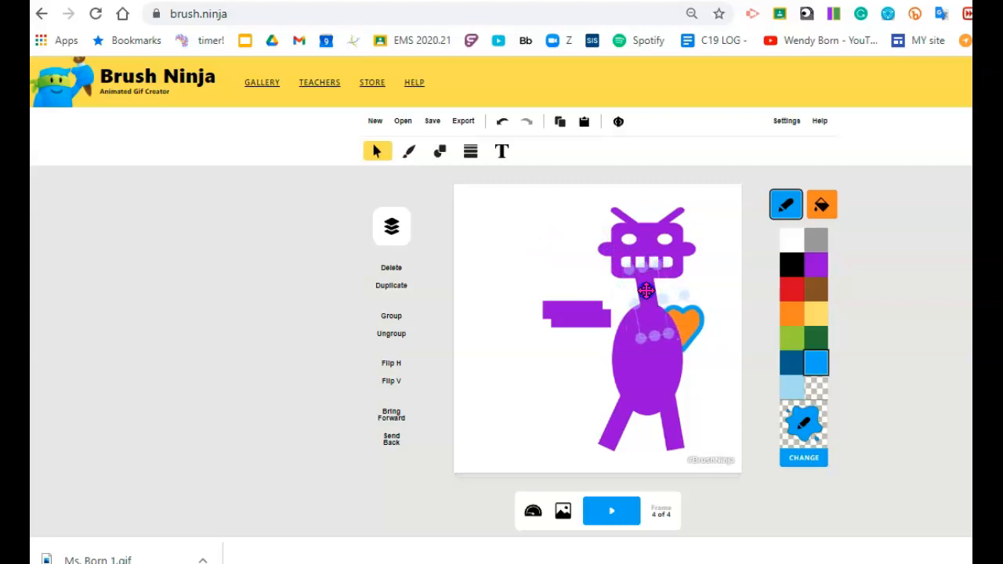
left_click_drag(609, 322, 737, 330)
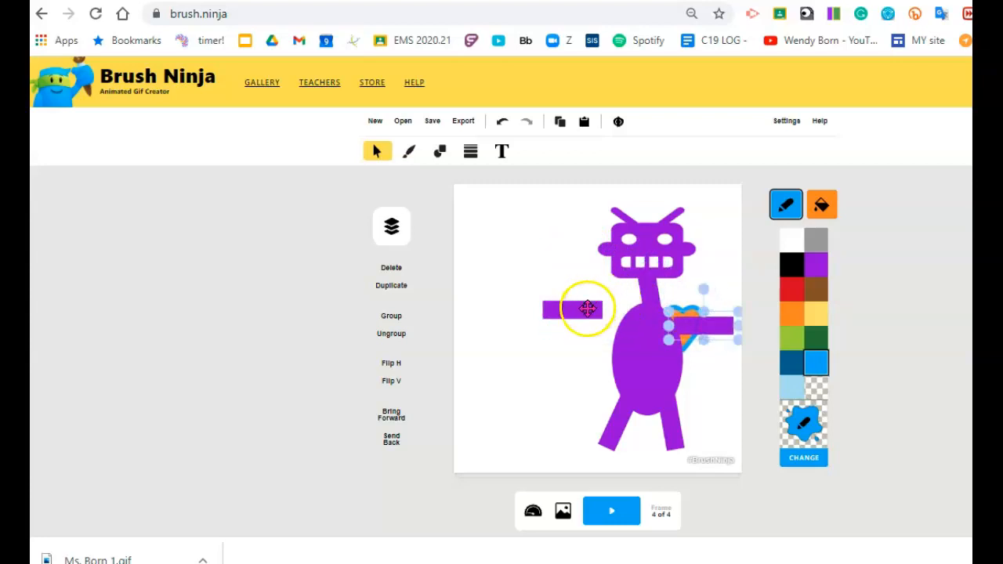
left_click_drag(588, 308, 628, 339)
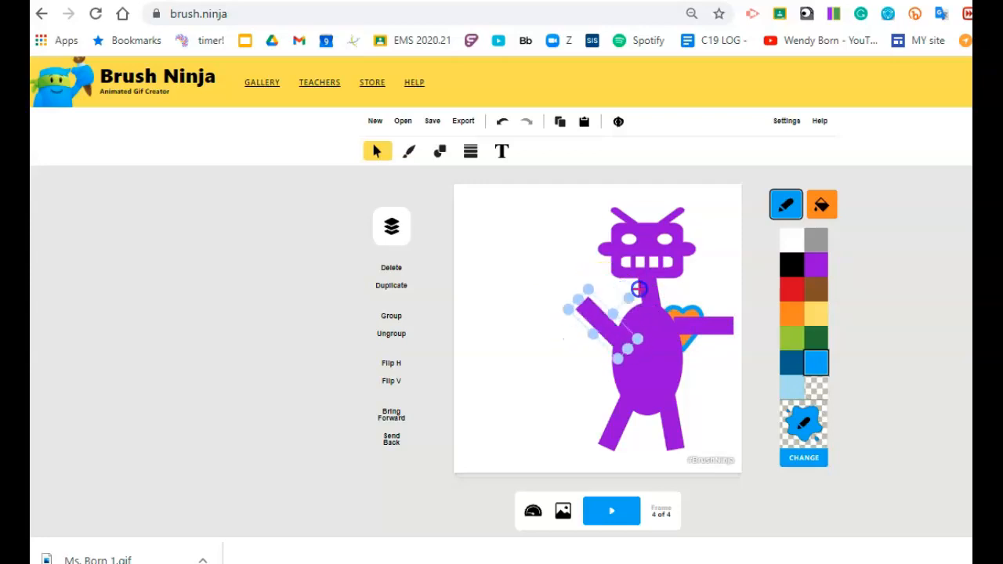
Step: Bring the orange heart in front of the oval body and nudge it onto the robot's chest
left_click(676, 312)
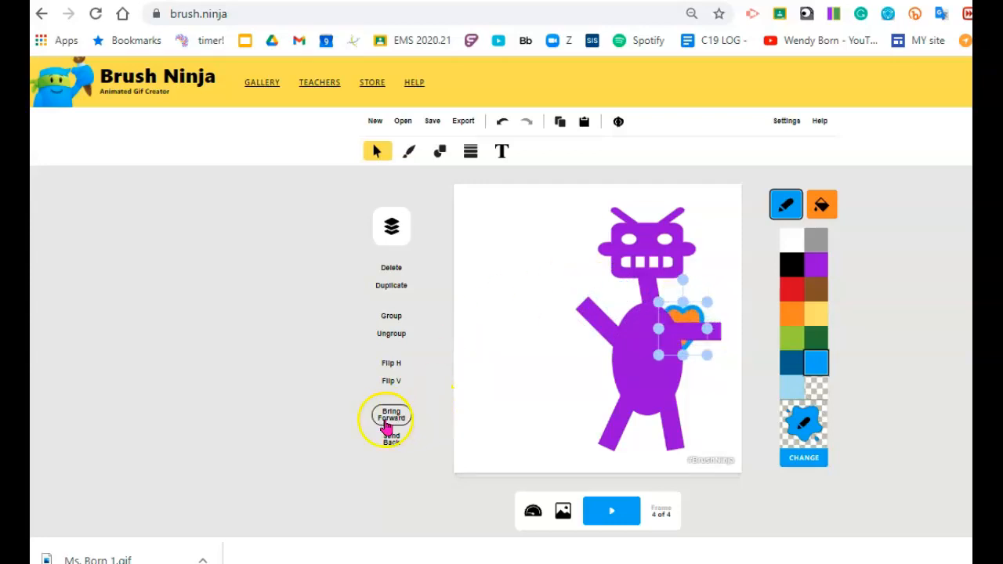
key("Left")
key("Left")
key("Left")
key("Left")
key("Left")
key("Left")
key("Left")
key("Left")
key("Left")
key("Left")
key("Left")
key("Left")
key("Left")
key("Left")
key("Left")
key("Left")
key("Left")
key("Left")
key("Left")
key("Left")
key("Down")
key("Down")
key("Down")
key("Down")
key("Down")
key("Down")
key("Down")
key("Down")
key("Down")
key("Down")
key("Down")
key("Down")
key("Down")
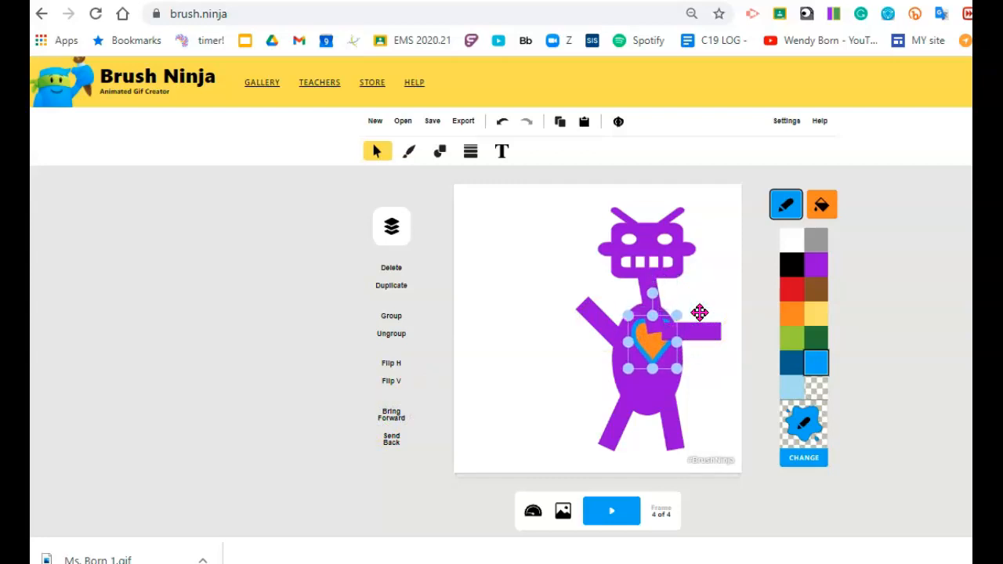
Step: Send the neck and both arms back together, and bring the heart forward
left_click(648, 282)
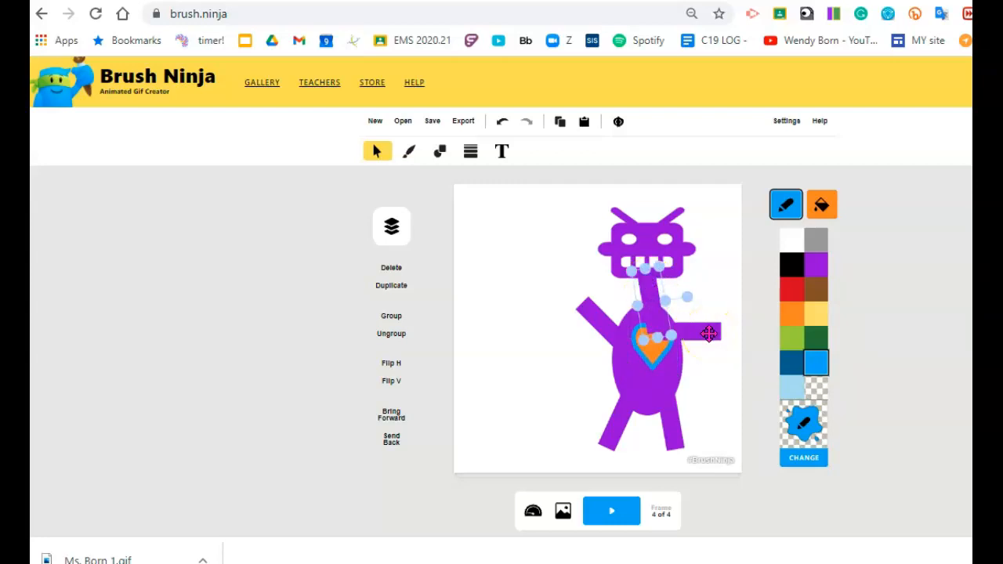
left_click(710, 334, "shift")
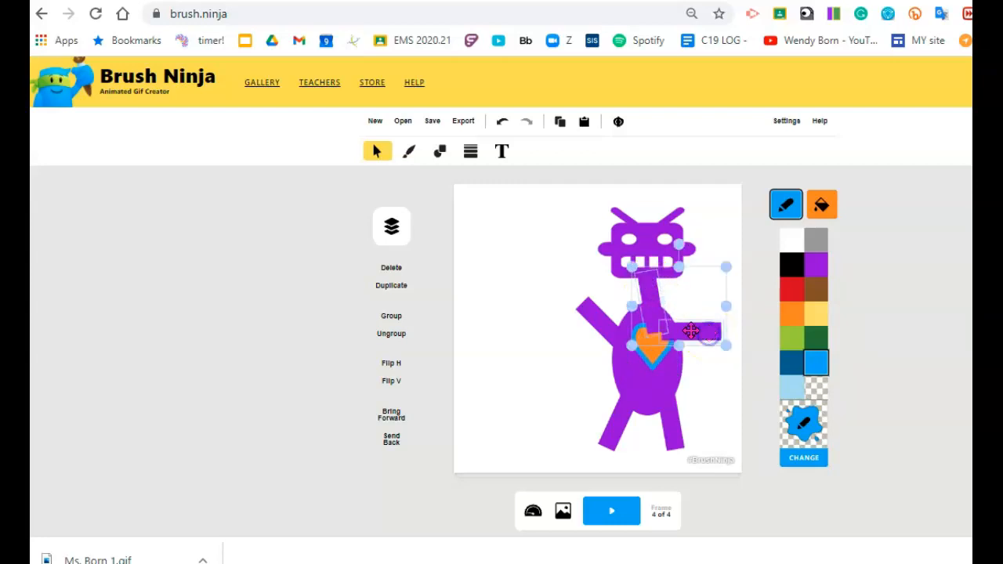
left_click(591, 316, "shift")
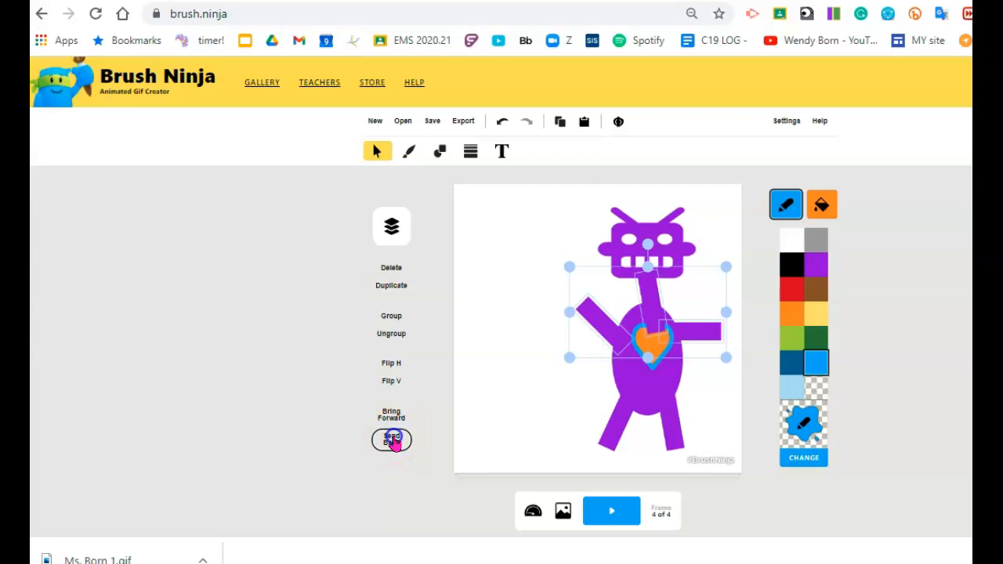
left_click(566, 358)
left_click(651, 349)
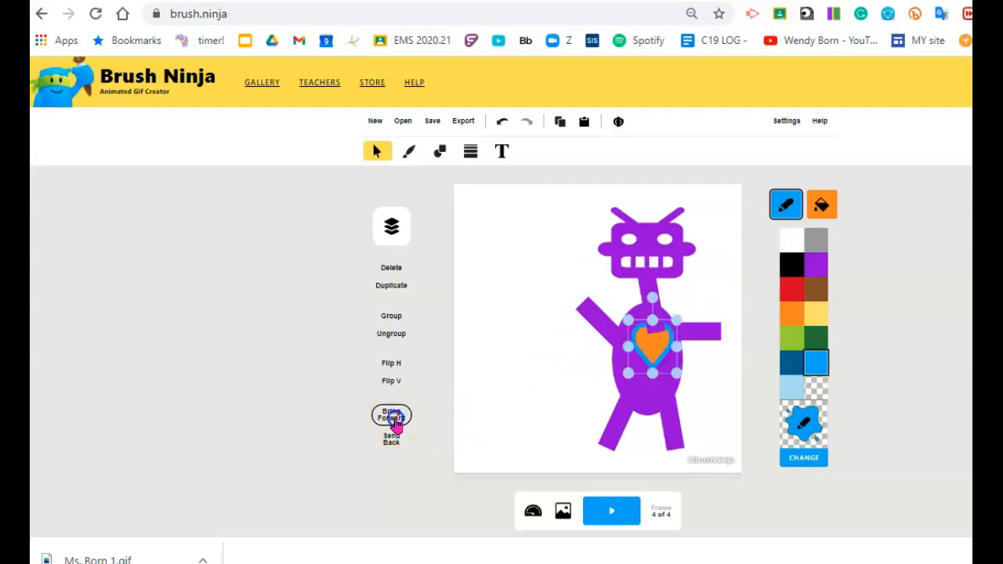
Step: Nudge the heart to the middle of the robot's chest and duplicate the finished frame as frame 5
left_click(500, 375)
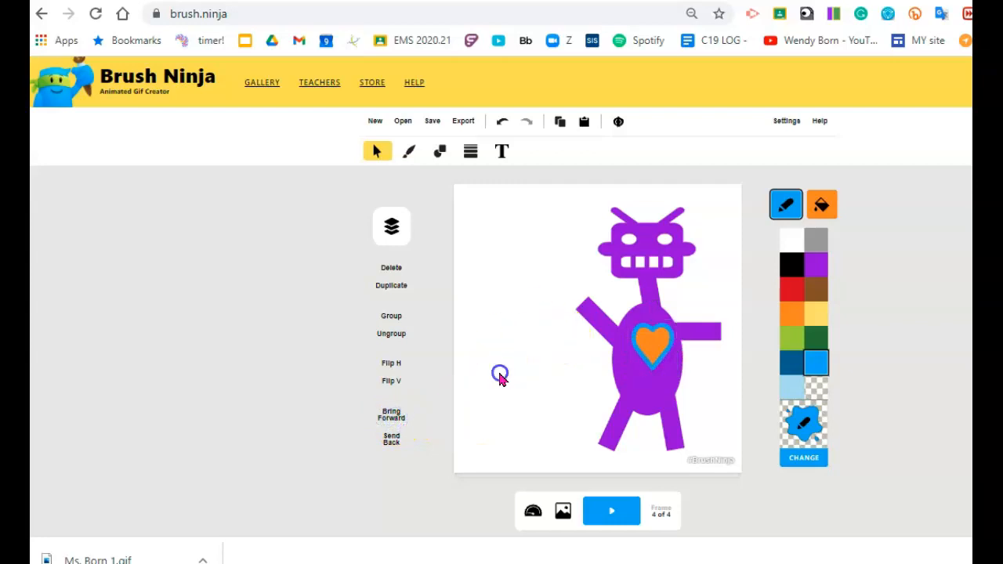
left_click(663, 355)
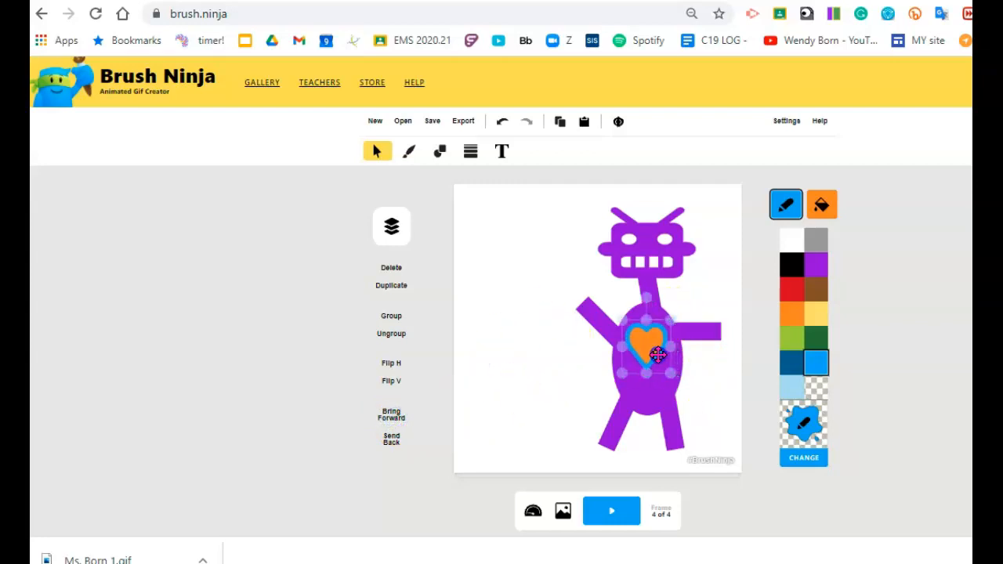
scroll(527, 379, "down", 1)
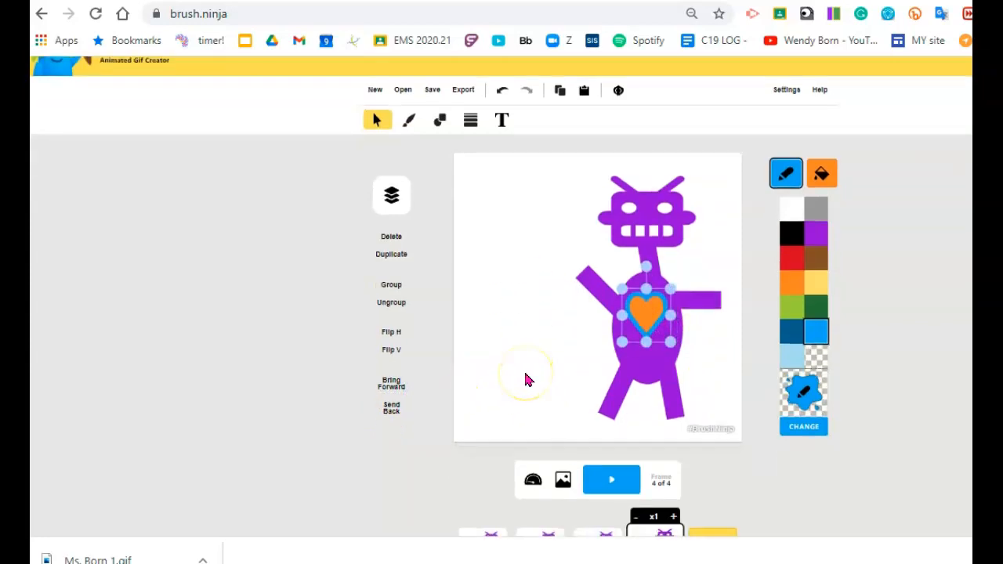
scroll(618, 485, "down", 1)
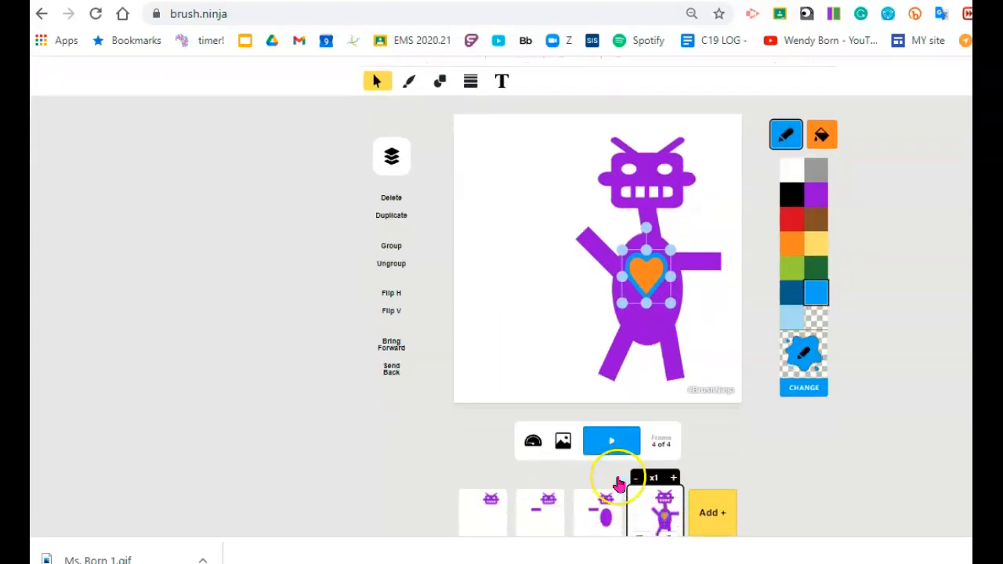
scroll(619, 483, "down", 2)
left_click(640, 472)
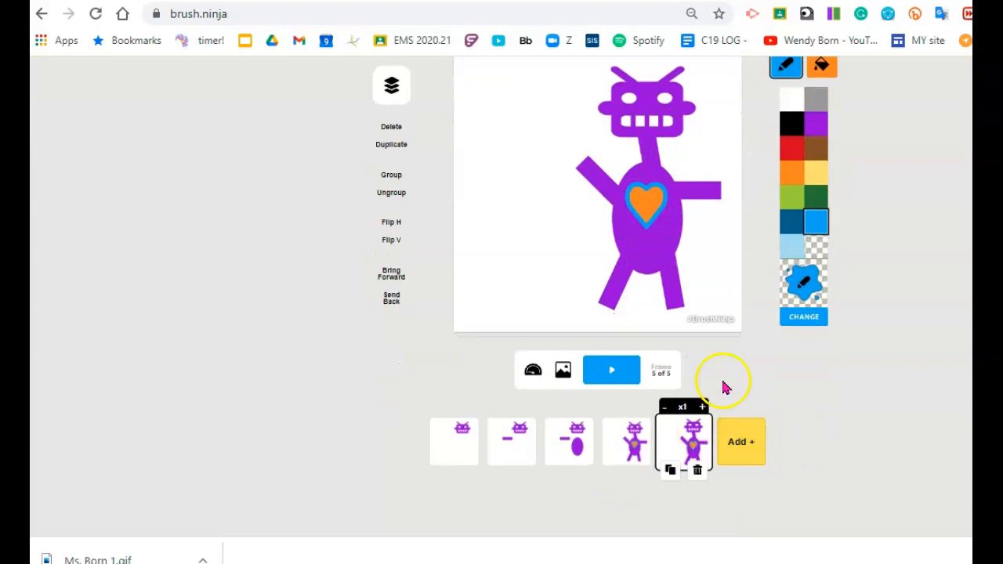
Step: Group all the robot's parts and move the whole robot toward the middle of the canvas
scroll(722, 384, "up", 3)
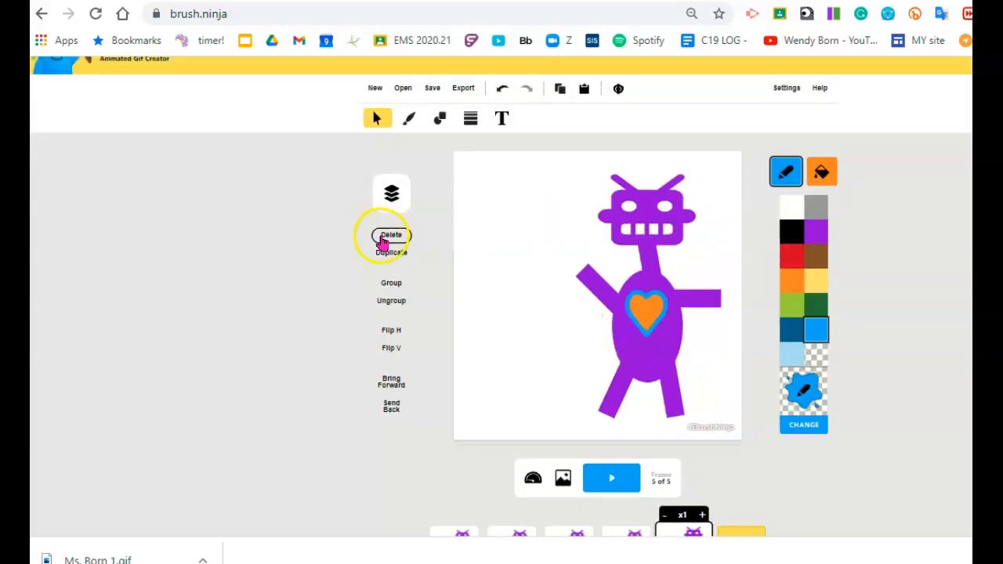
left_click_drag(528, 183, 727, 424)
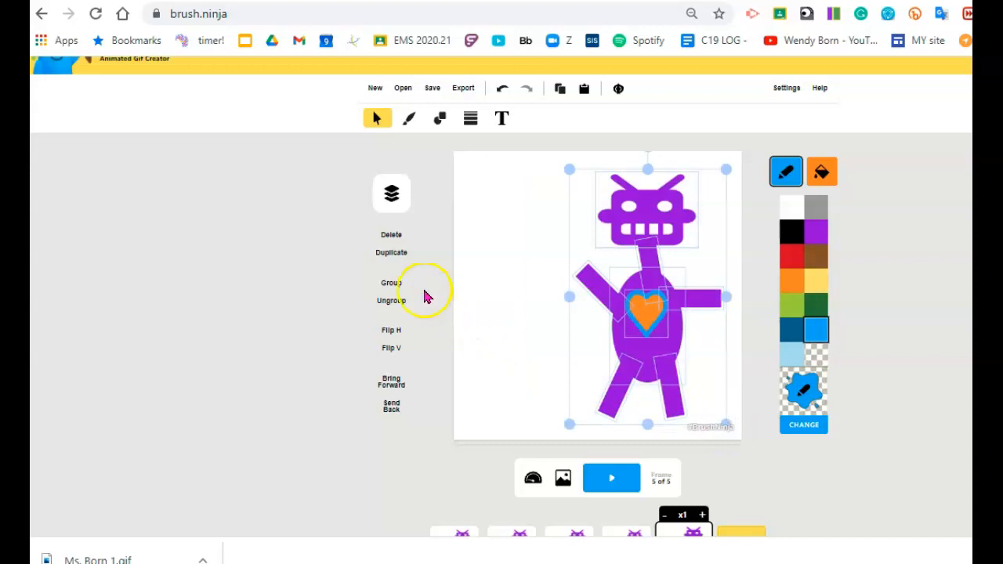
left_click(389, 284)
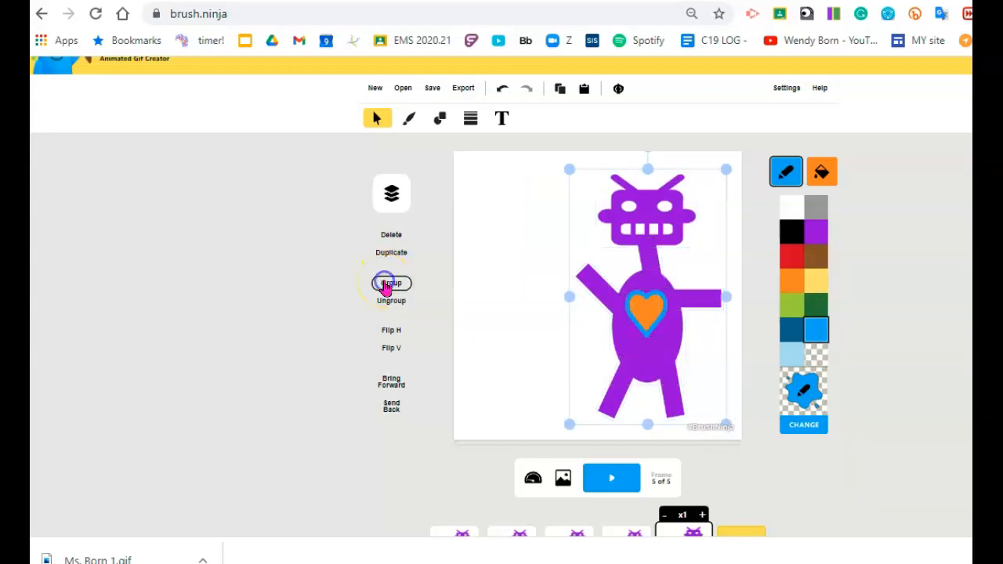
left_click(517, 325)
left_click(598, 285)
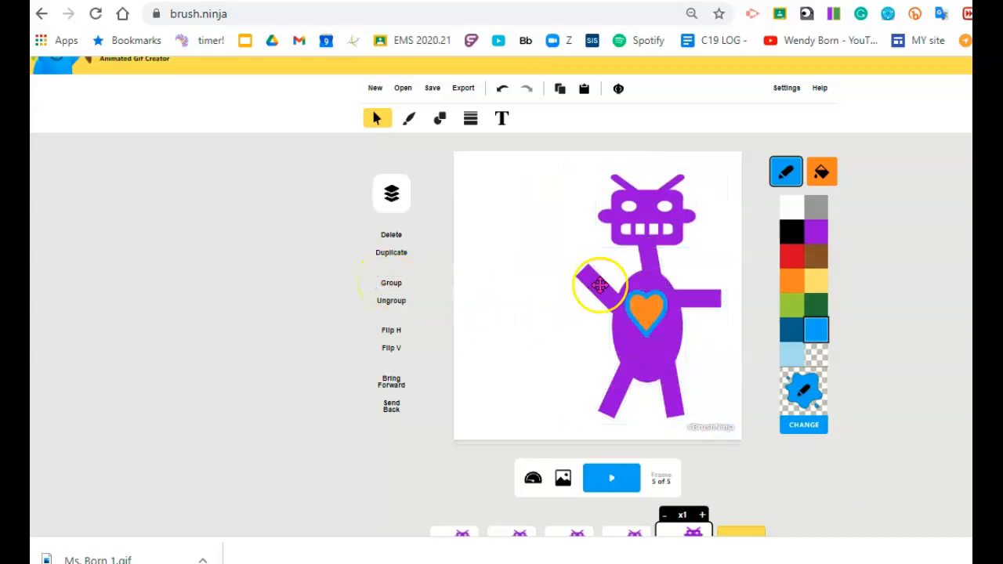
left_click_drag(598, 285, 556, 286)
Step: Shrink the grouped robot and tilt it to the left in the lower part of the canvas
left_click(800, 429)
scroll(705, 486, "down", 1)
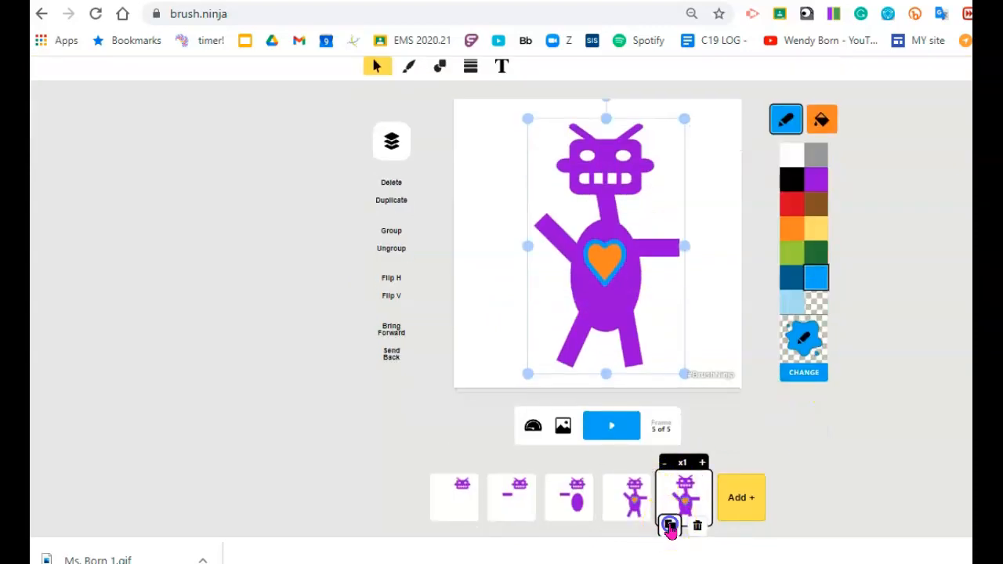
left_click(670, 523)
left_click(603, 333)
left_click_drag(604, 333, 573, 342)
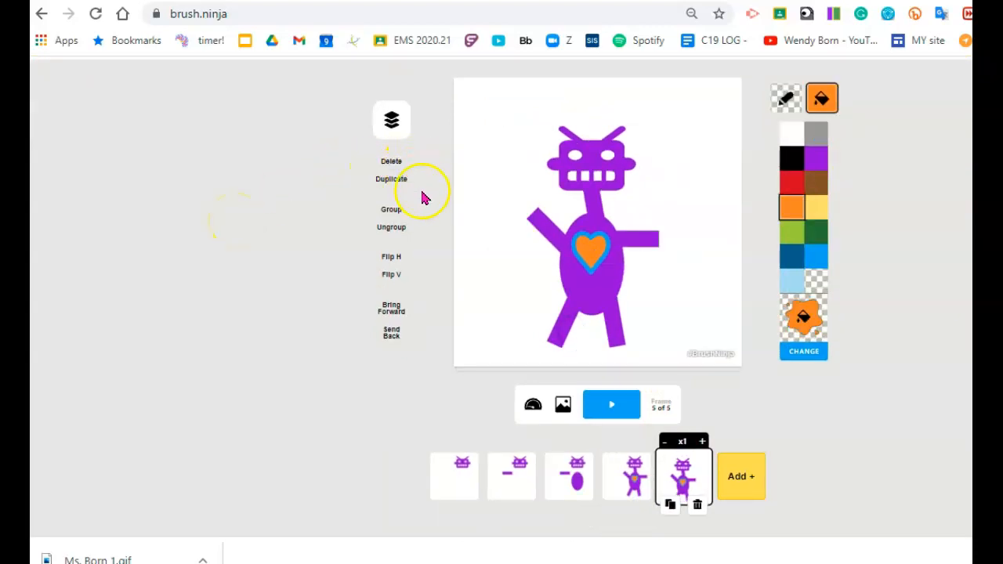
scroll(423, 197, "up", 2)
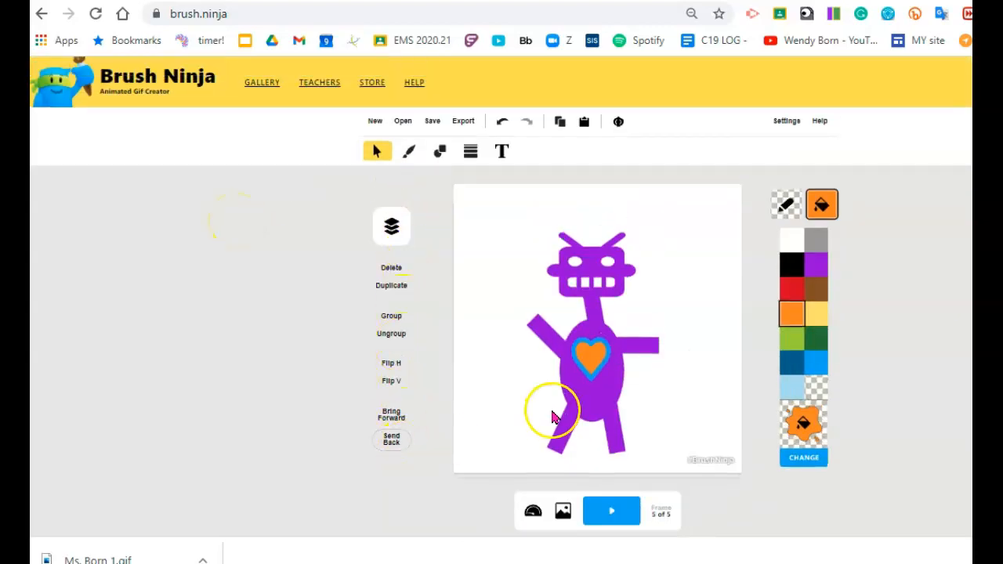
left_click(573, 271)
mouse_move(663, 228)
left_mouse_down()
mouse_move(597, 310)
mouse_move(535, 295)
mouse_move(544, 296)
left_mouse_up()
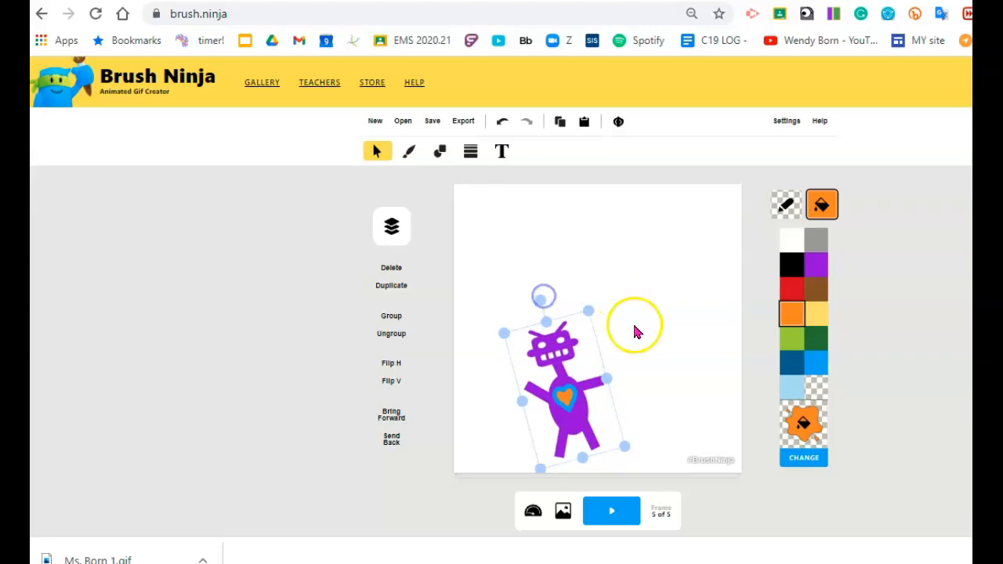
Step: Duplicate the tilted-robot frame until there are eight frames, and turn the robot upside down in frame 6
scroll(637, 332, "down", 2)
left_click(663, 520)
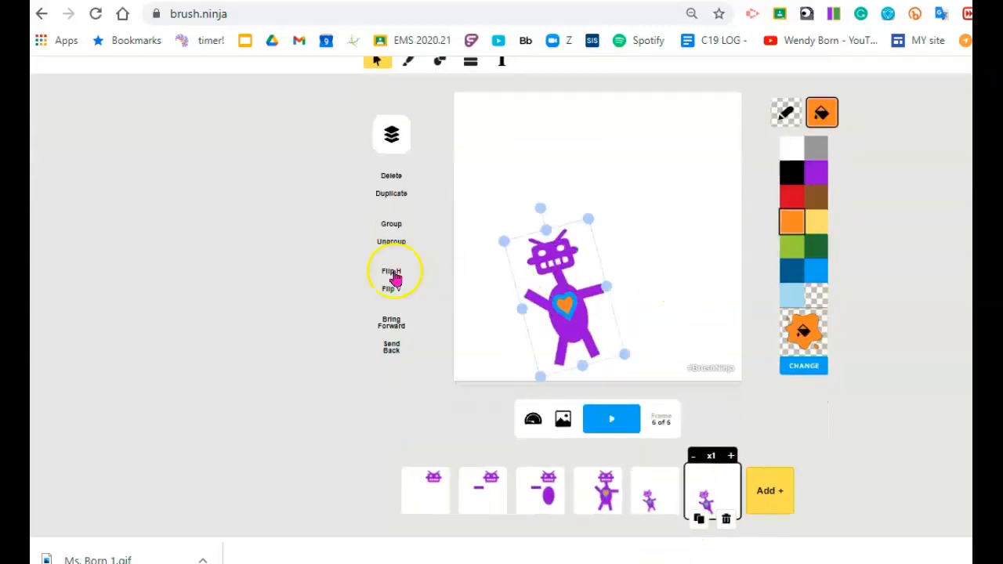
left_click(703, 521)
left_click(575, 327)
left_click(390, 286)
left_click(726, 524)
left_click(658, 501)
left_click(576, 314)
left_click_drag(540, 207, 595, 411)
left_click(729, 490)
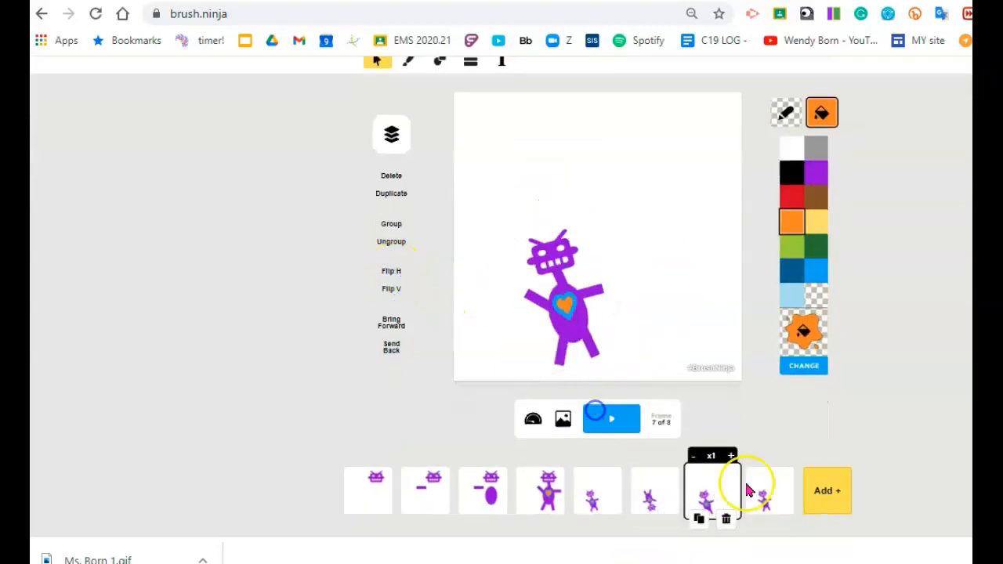
Step: In frame 8, reposition and enlarge the robot and place a duplicate of it on its left
left_click(756, 495)
left_click_drag(567, 310, 601, 305)
left_click_drag(620, 212, 637, 184)
left_click(391, 193)
left_click_drag(592, 234, 496, 233)
Step: Duplicate the two-robot frame with a robot flipped horizontally, and add a third robot in a further duplicate frame
left_click(758, 519)
left_click(598, 224)
left_click(392, 272)
left_click(786, 523)
left_click(679, 250)
left_click(392, 196)
Step: Duplicate the three-robot frame as frame 11 and shrink all three robots together in the lower part of the canvas
left_click(814, 520)
left_click(395, 273)
left_click_drag(491, 135, 735, 345)
left_click_drag(739, 185, 666, 239)
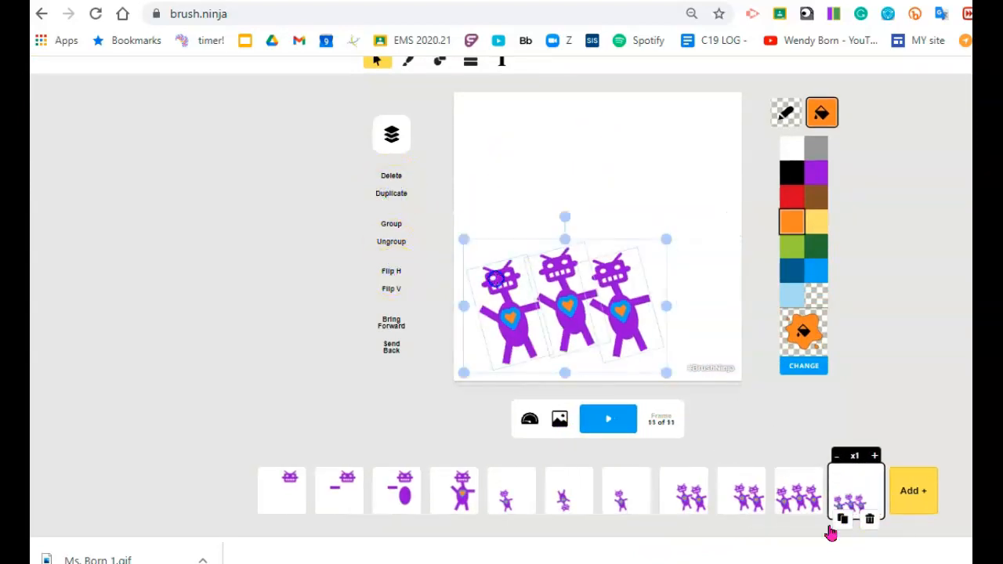
Step: In a new duplicate frame, fill the third robot with red and add a fourth, purple robot at the row's right end
left_click(843, 519)
left_click(619, 309)
left_click(792, 197)
left_click(391, 193)
left_click_drag(576, 310, 689, 311)
Step: Duplicate the four-robot frame as frame 13, and fill the first robot with light green in a further duplicate frame
left_click(872, 520)
left_click(799, 491)
left_click(913, 490)
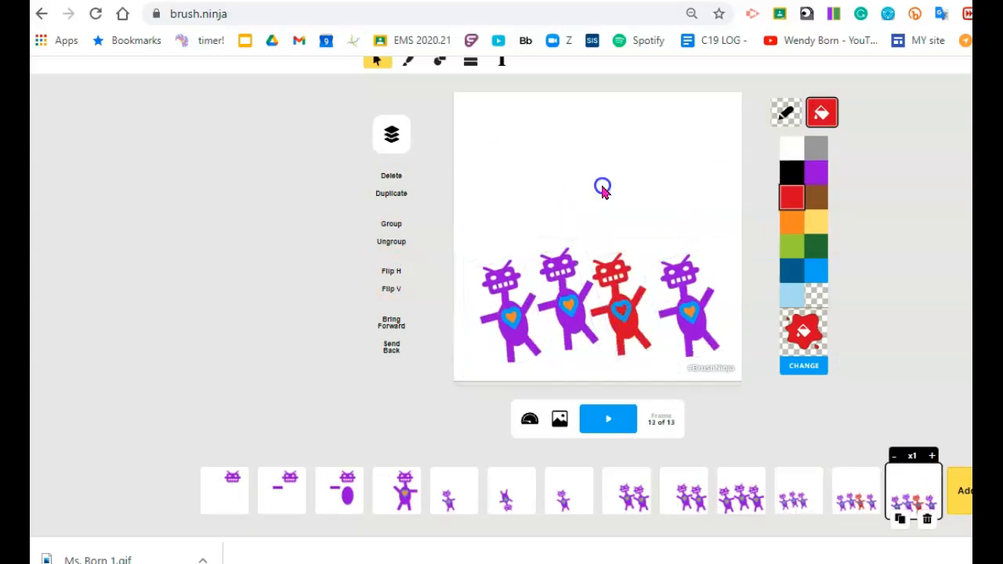
left_click(692, 225)
left_click(901, 520)
left_click(513, 317)
left_click(792, 246)
Step: In duplicate frame 15, place a copy of the red robot at the canvas's upper left and flip it horizontally
left_click(928, 519)
left_click(633, 313)
left_click(391, 194)
left_click_drag(625, 296, 478, 171)
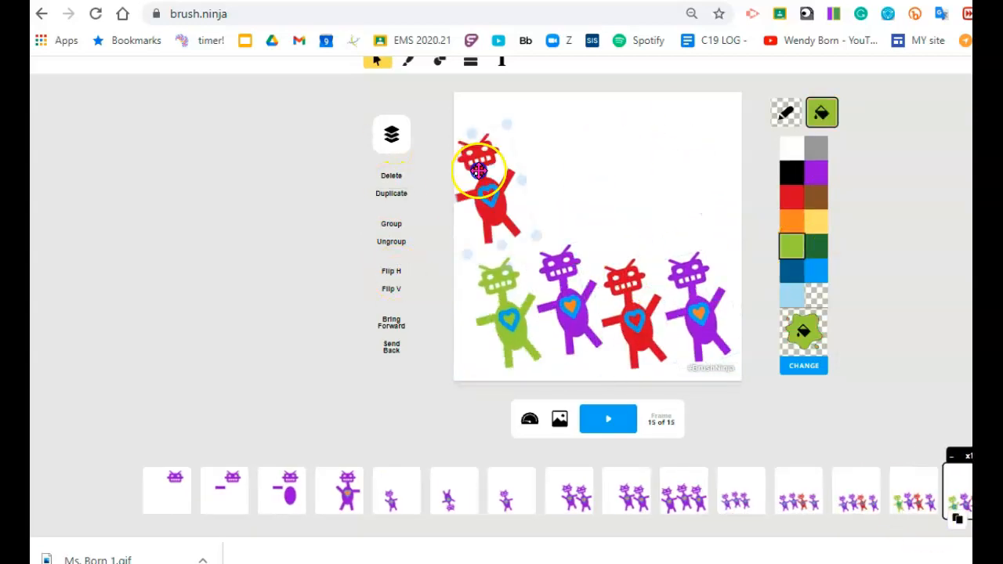
left_click(391, 272)
Step: Duplicate the frame and place a copy of the green robot in the upper row
left_click(958, 520)
left_click(392, 193)
left_click_drag(506, 283, 602, 168)
Step: In a new duplicate frame, mix a yellow fill and place a yellow robot copy beside the upper red one
left_click(957, 519)
left_click(562, 262)
left_click(805, 366)
left_click(700, 216)
left_click(671, 210)
left_click(640, 450)
left_click(392, 194)
left_click_drag(562, 264, 550, 152)
Step: In duplicate frame 18, add a fourth robot at the upper row's right end and fill it with black
left_click(958, 520)
left_click_drag(745, 155, 444, 326)
left_click(391, 193)
left_click_drag(612, 163, 677, 153)
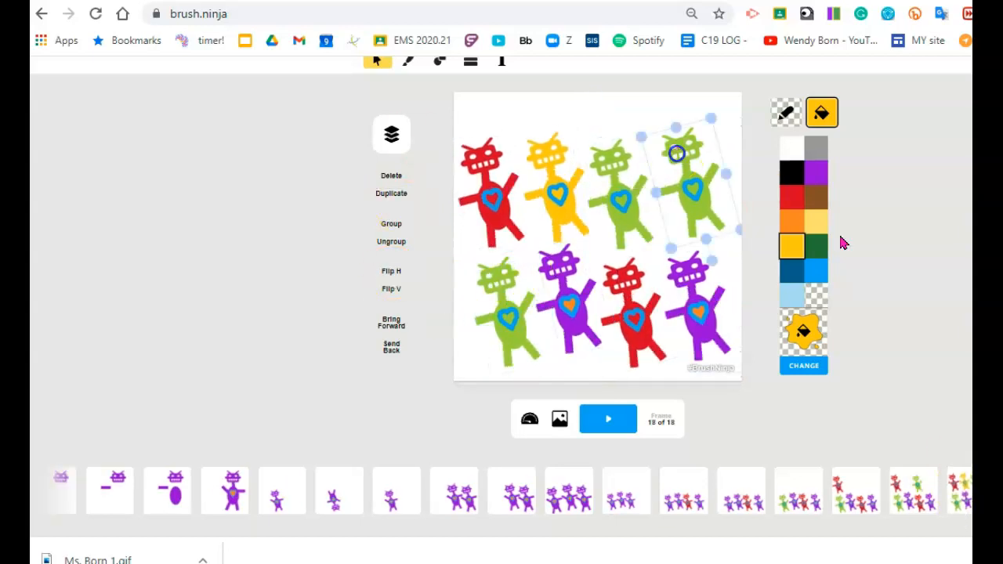
left_click(791, 172)
Step: Flip all eight robots horizontally, and shrink them toward the canvas's lower right in a new duplicate frame
left_click_drag(737, 114, 460, 362)
left_click(391, 271)
left_click(958, 519)
left_click_drag(737, 114, 461, 362)
left_click_drag(687, 128, 640, 98)
left_click_drag(737, 113, 461, 369)
left_click_drag(469, 115, 550, 190)
Step: Duplicate the frame as frame 20 and shift the eight small robots toward the canvas's right edge
left_click(958, 520)
left_click_drag(745, 169, 501, 372)
left_click(391, 272)
left_click(391, 272)
left_click_drag(683, 340, 732, 339)
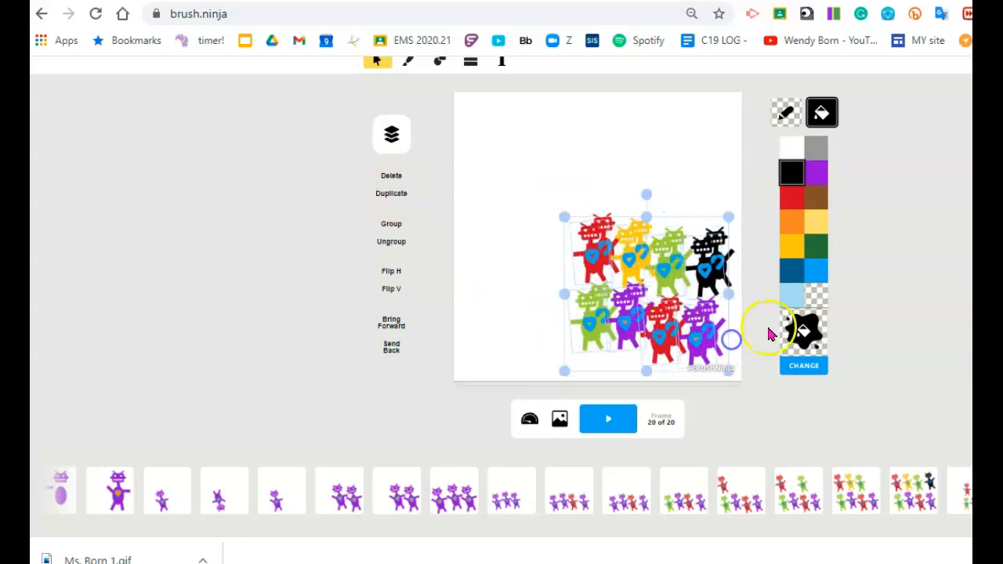
Step: Duplicate the frame as frame 21 and copy the block of robots until four rows fill the canvas
left_click(958, 520)
left_click(391, 194)
left_click_drag(598, 350, 598, 209)
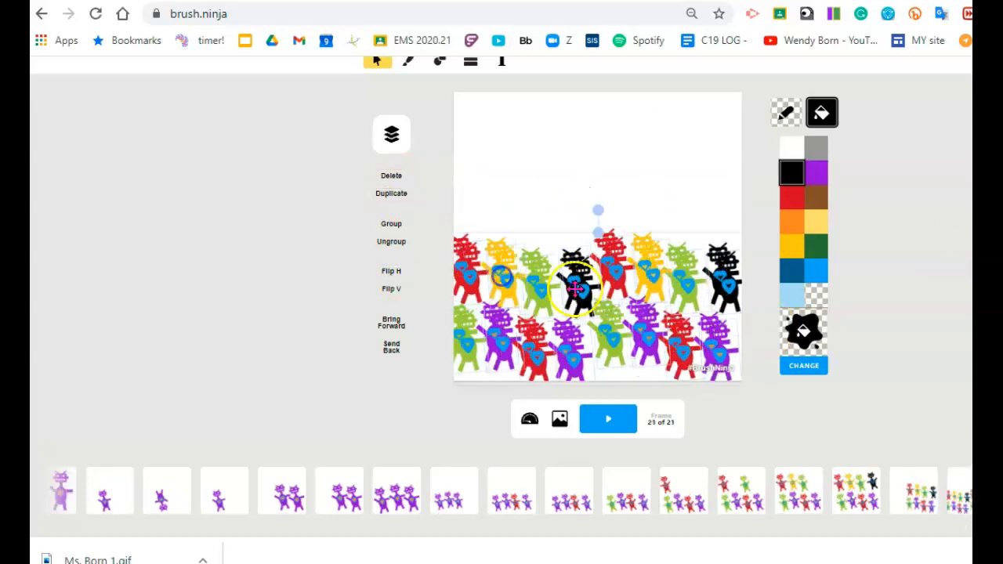
left_click(408, 223)
left_click(925, 463)
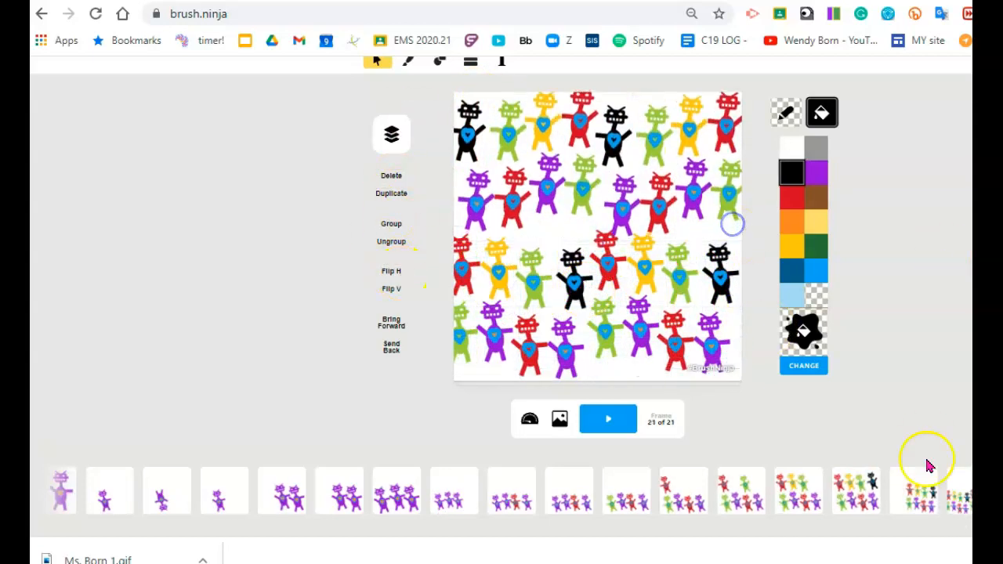
Step: Duplicate the full-canvas robot frame up to frame 23 and flip the robots horizontally within these frames
left_click(391, 225)
left_click(853, 479)
left_click(939, 463)
left_click(392, 271)
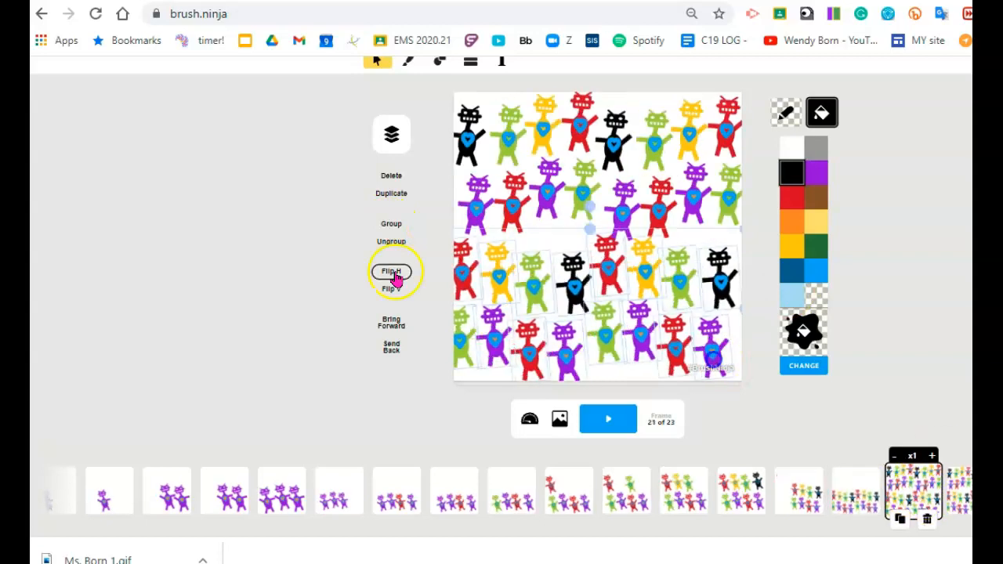
left_click(958, 490)
left_click(391, 271)
Step: Shrink the grouped robots in a new duplicate frame, and flip and shift them in a second duplicate
left_click(957, 520)
left_click_drag(660, 152, 520, 200)
left_click(958, 518)
left_click(392, 271)
left_click_drag(731, 163, 712, 158)
Step: In duplicate frame 26, copy and shrink the robot group and stack two blocks in the canvas's left half
left_click(958, 517)
left_click(391, 194)
left_click_drag(584, 287, 568, 137)
left_click_drag(679, 275, 580, 196)
left_click(391, 224)
left_click_drag(575, 133, 573, 188)
left_click_drag(542, 124, 533, 124)
left_click_drag(568, 235, 564, 184)
left_click(751, 252)
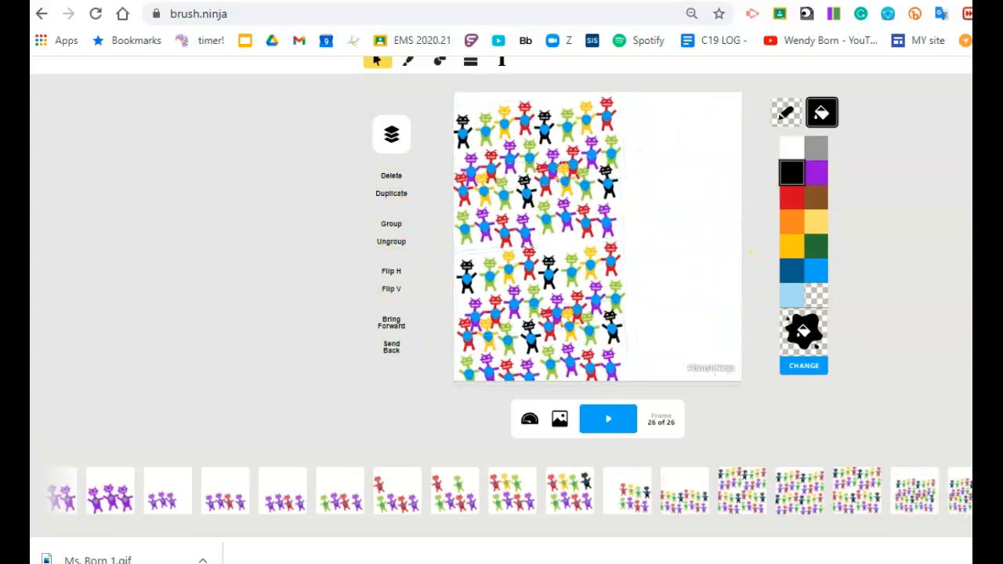
Step: In duplicate frame 27, copy the robot blocks, flip the copy horizontally, and arrange everything to cover the whole canvas
left_click(958, 517)
left_click(541, 204)
left_click(391, 194)
left_click(394, 275)
left_click_drag(627, 204, 674, 216)
left_click_drag(712, 100, 716, 128)
left_click_drag(674, 223, 673, 200)
left_click_drag(557, 228, 555, 210)
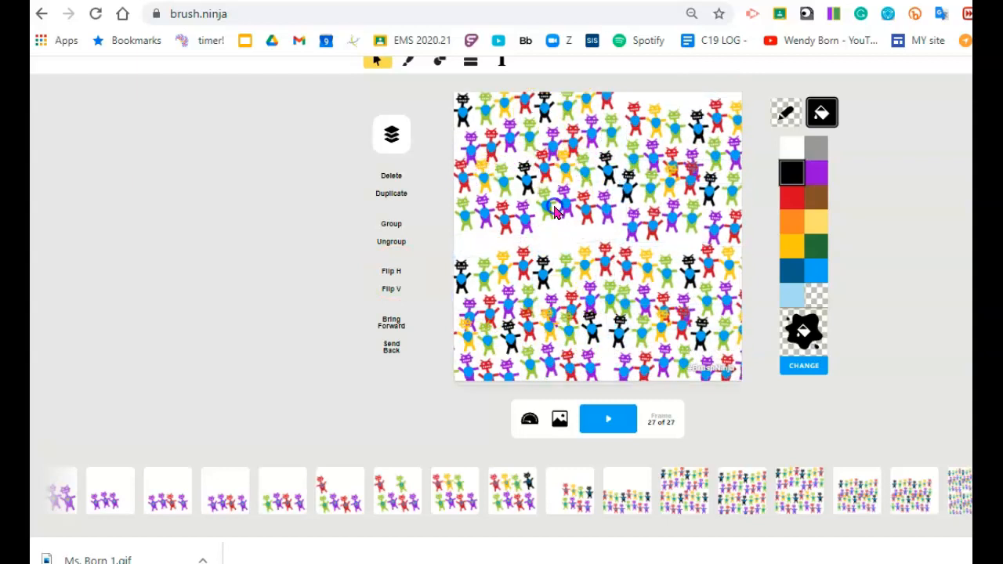
Step: Replace the black fill swatch with a custom mint green
left_click(817, 366)
left_click(546, 217)
left_click_drag(694, 306, 692, 268)
left_click(640, 450)
Step: Set the animation's background colour to turquoise and preview the animation
left_click(559, 419)
left_click(661, 229)
left_click(690, 261)
left_click(553, 232)
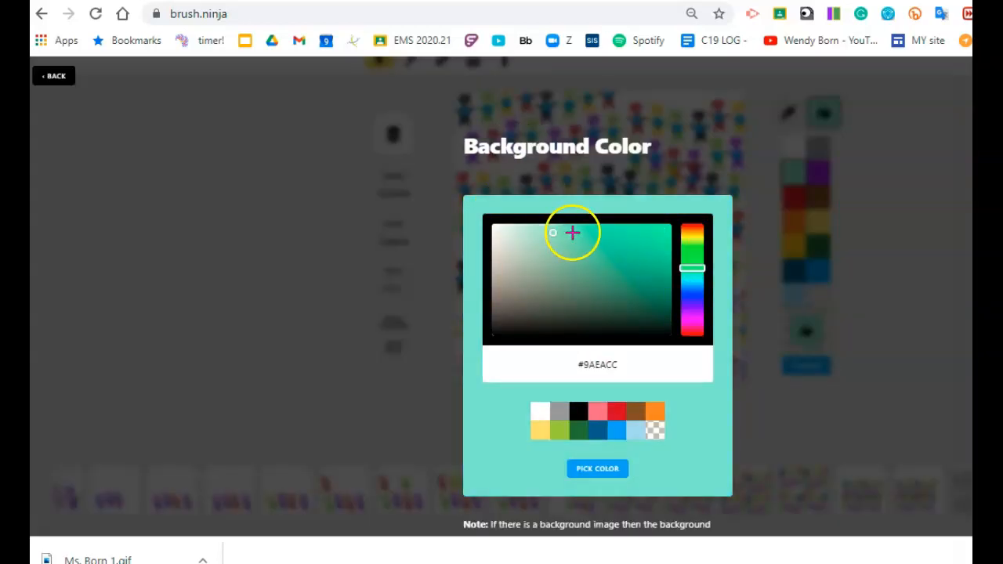
left_click(573, 232)
left_click(592, 471)
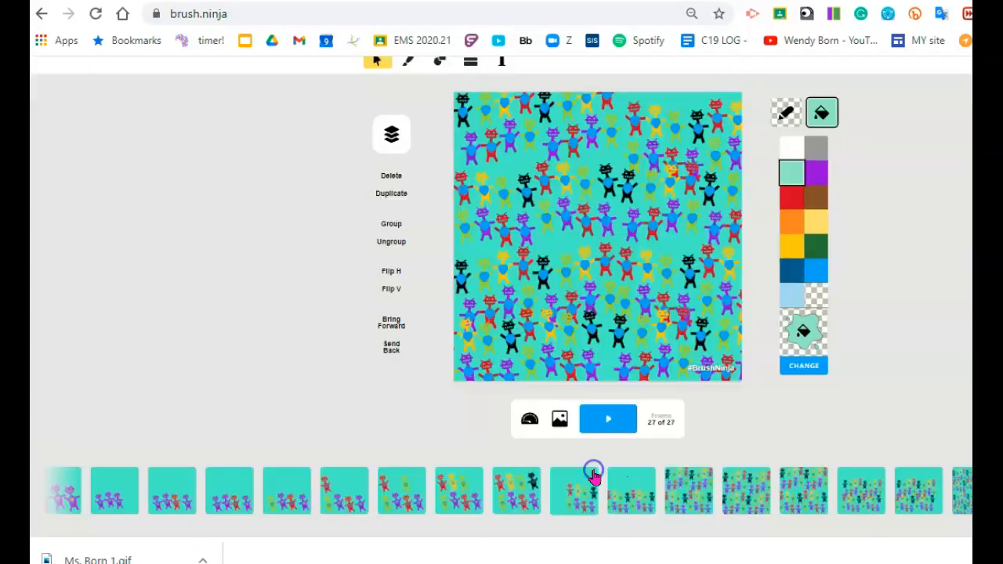
left_click(606, 424)
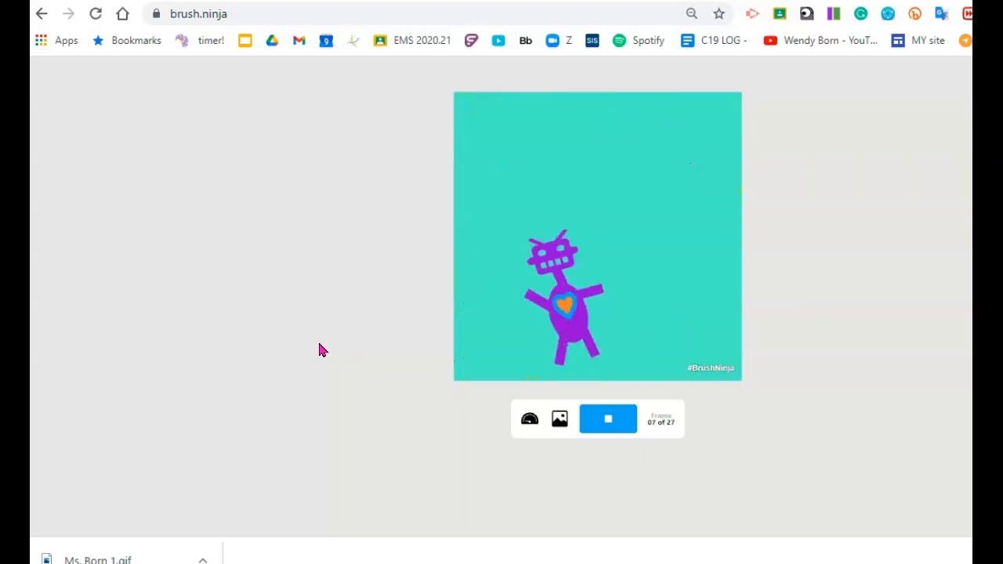
left_click(626, 422)
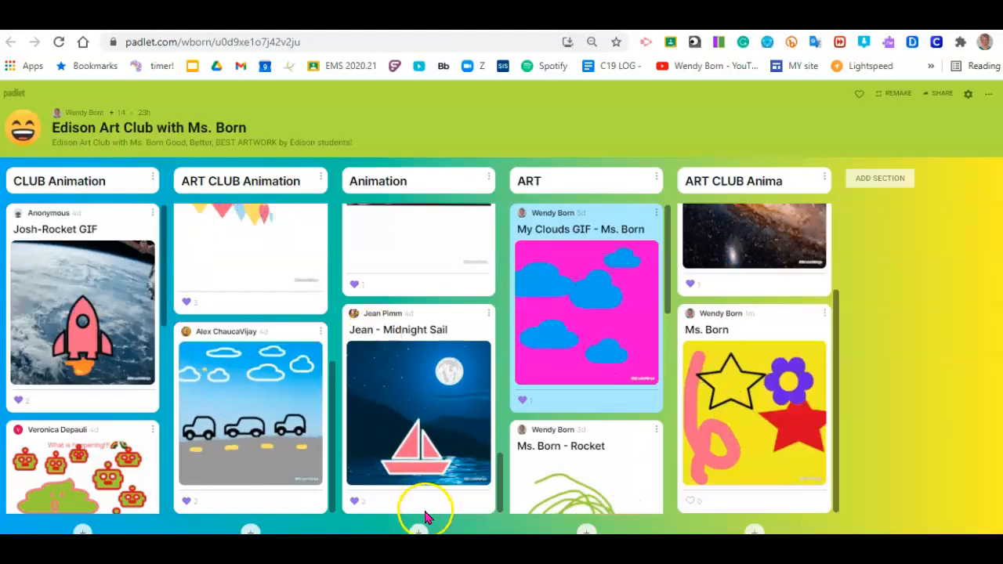
Step: On the Padlet board, start a post in the Animation section titled "Dancing Robot Army!" followed by the teacher's name
left_click(420, 530)
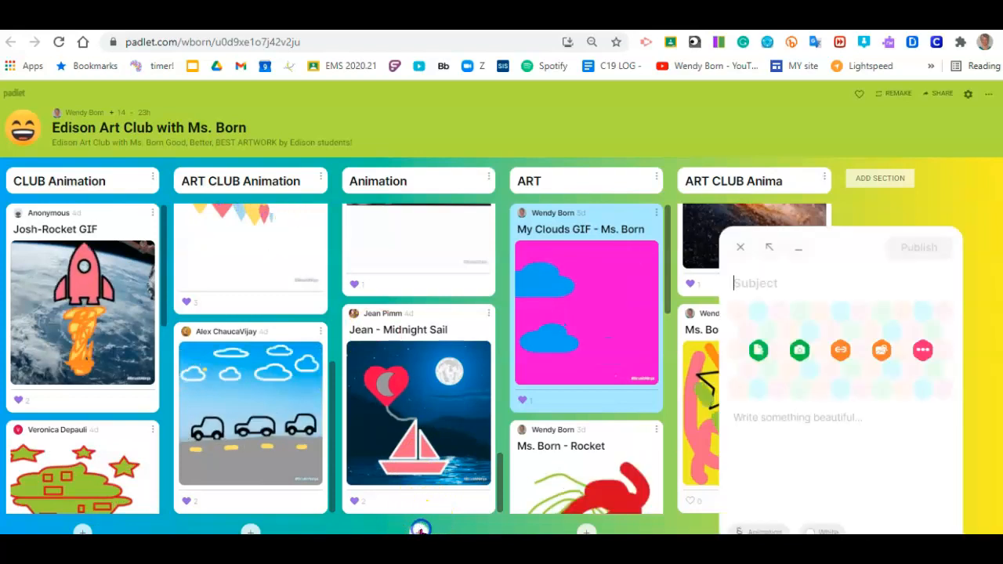
left_click(782, 290)
type("D")
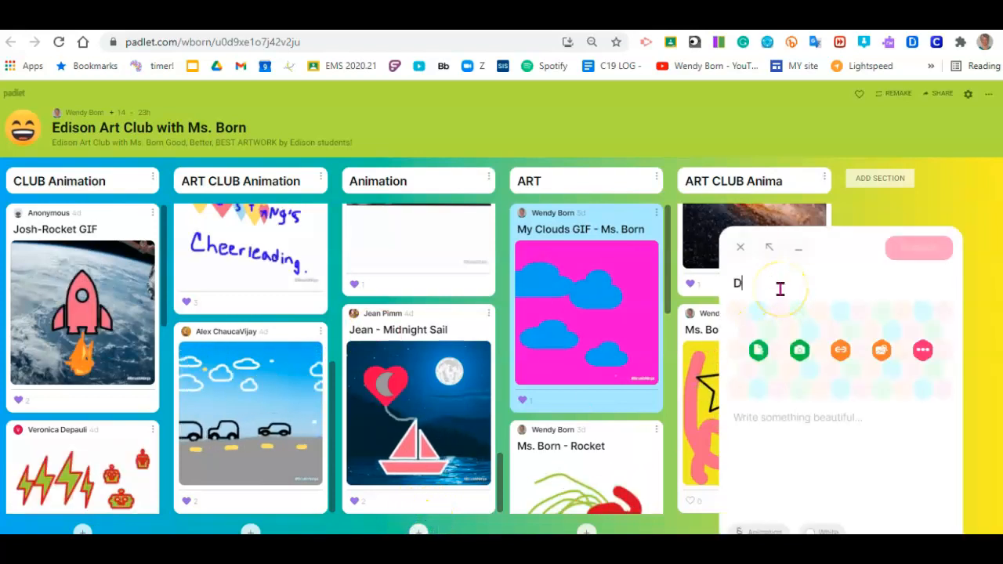
type("ancing Ro")
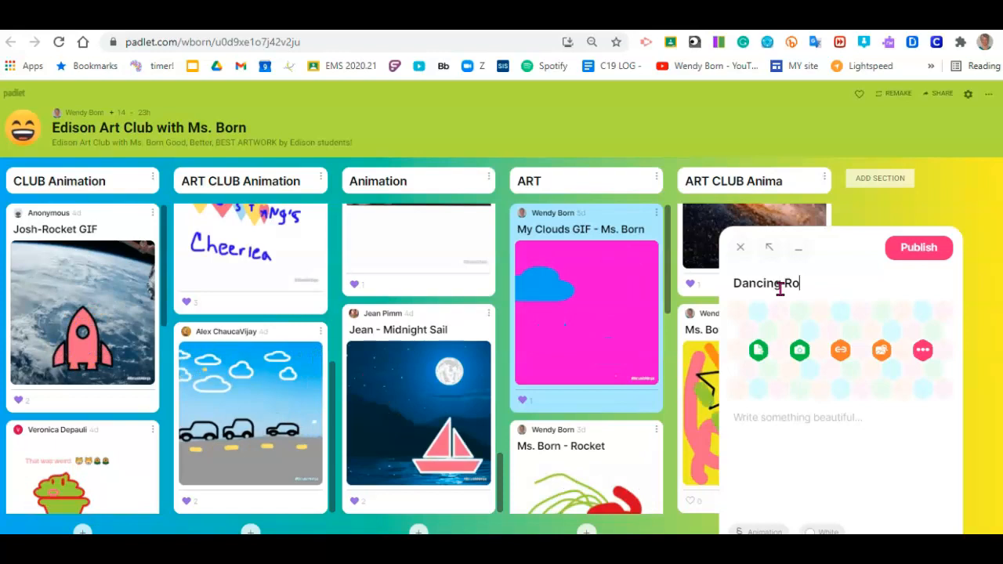
type("bot Army! Ms. Born")
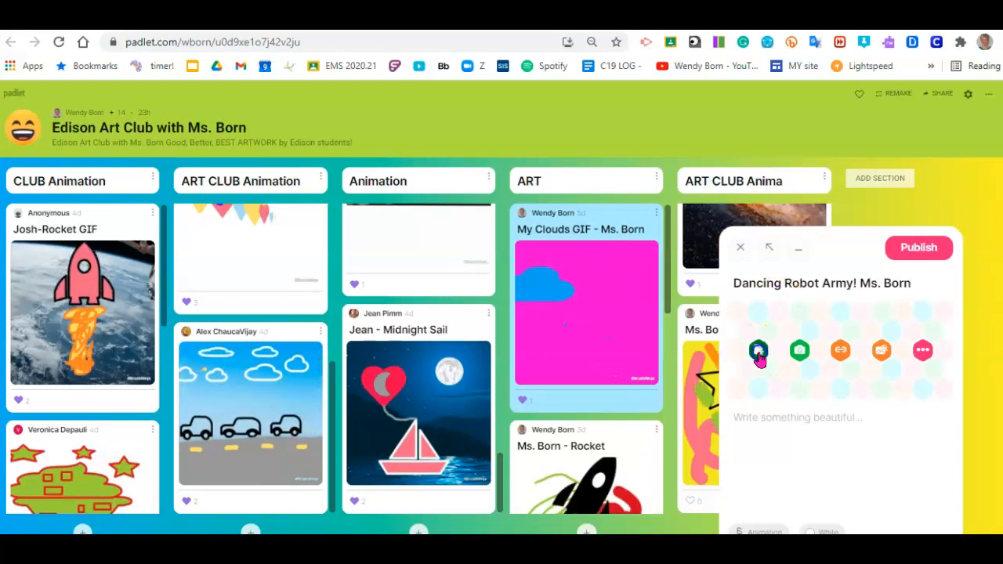
Step: Attach the dancing-robot-army file from Downloads to the post and publish it
left_click(759, 353)
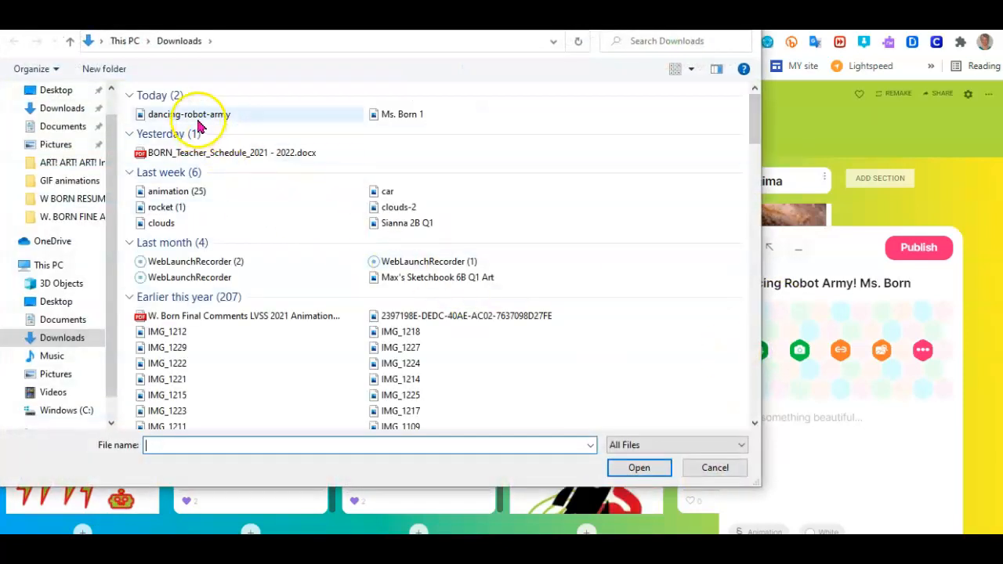
left_click(198, 122)
left_click(637, 461)
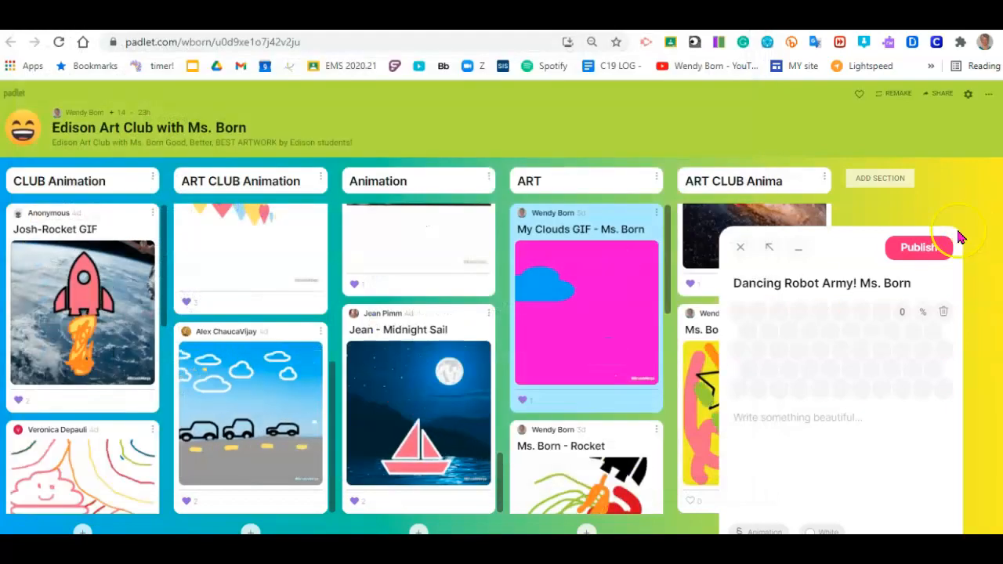
left_click(919, 248)
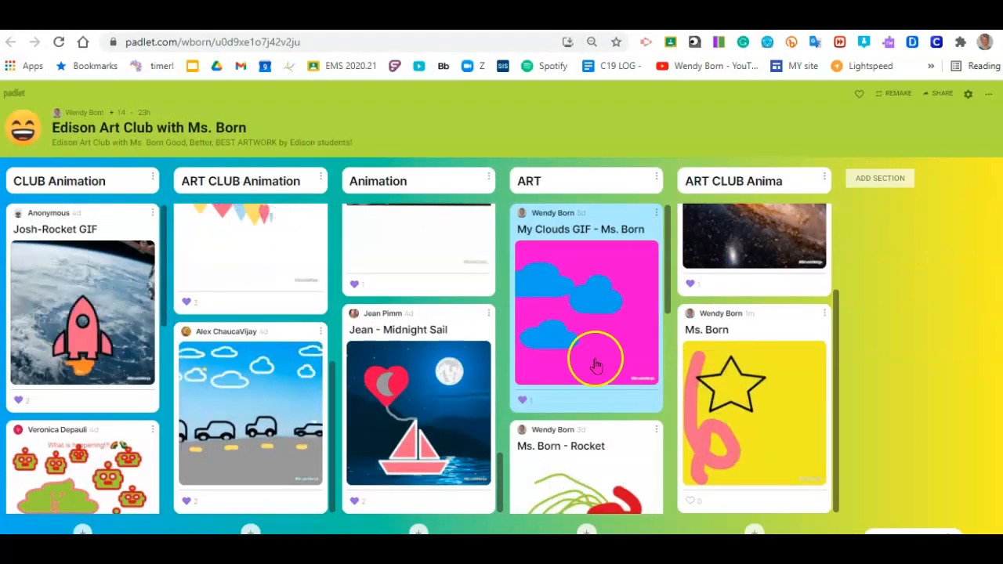
Step: Open the published Dancing Robot Army GIF in the Animation section at full size
scroll(420, 424, "down", 3)
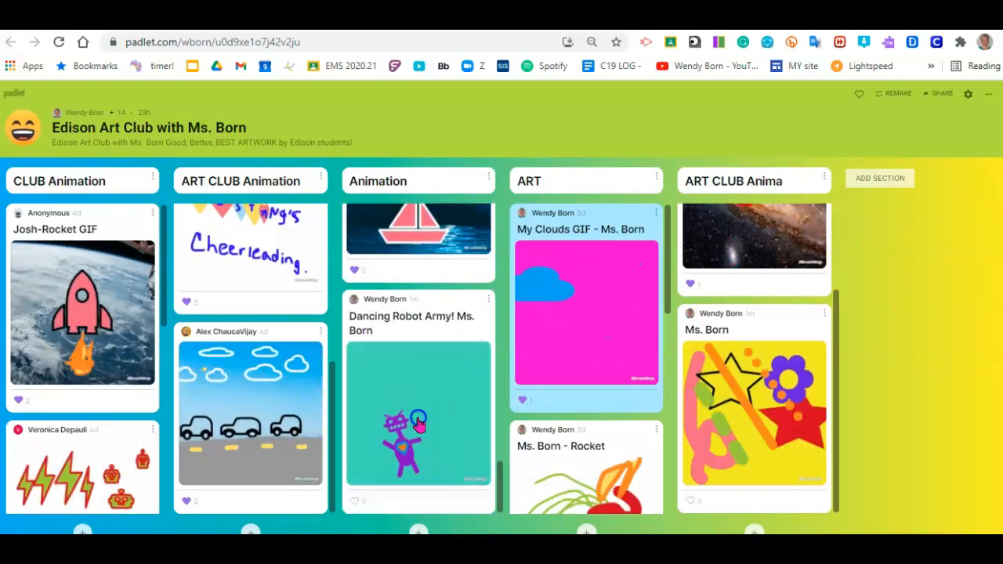
left_click(419, 424)
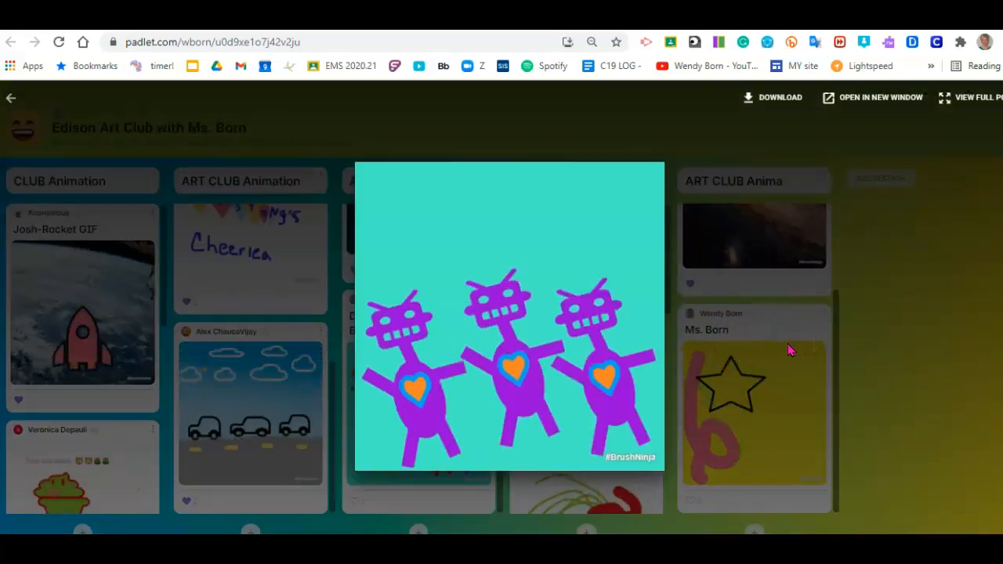